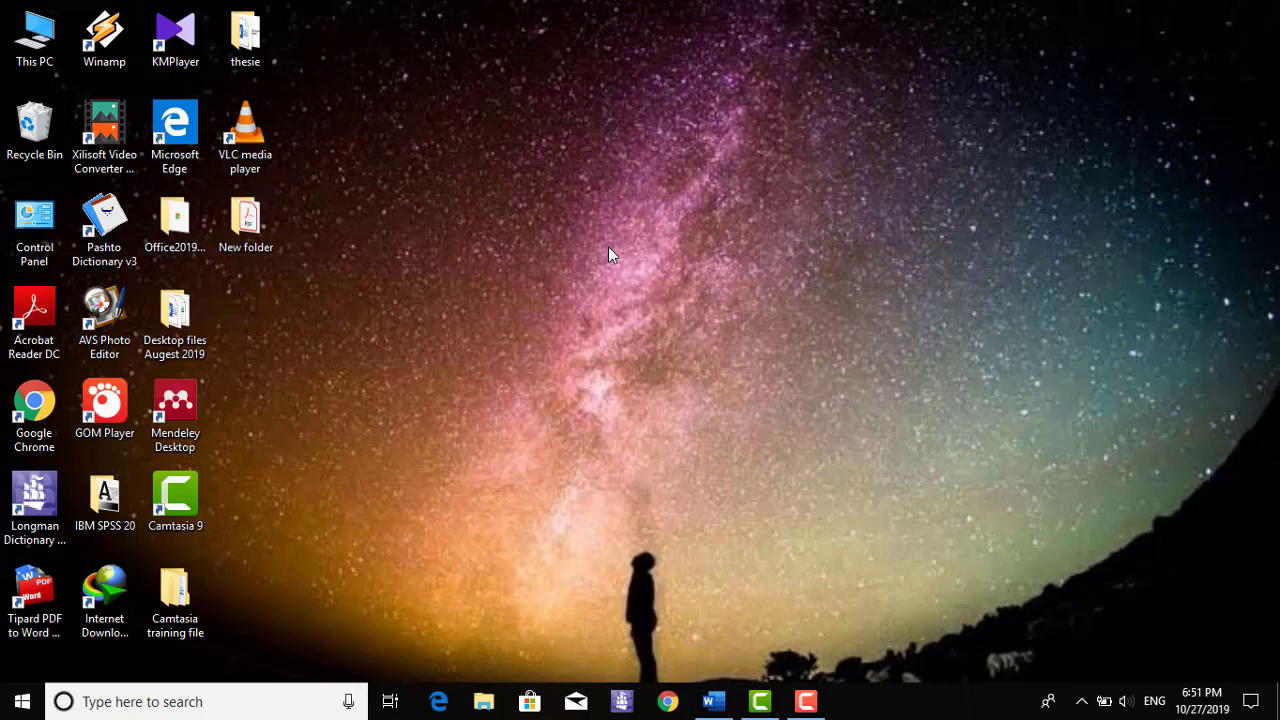
- Refresh the desktop twice from its right-click menu
{"action": "right_click", "coordinate": [608, 247]}
{"action": "left_click", "coordinate": [678, 305]}
{"action": "right_click", "coordinate": [608, 267]}
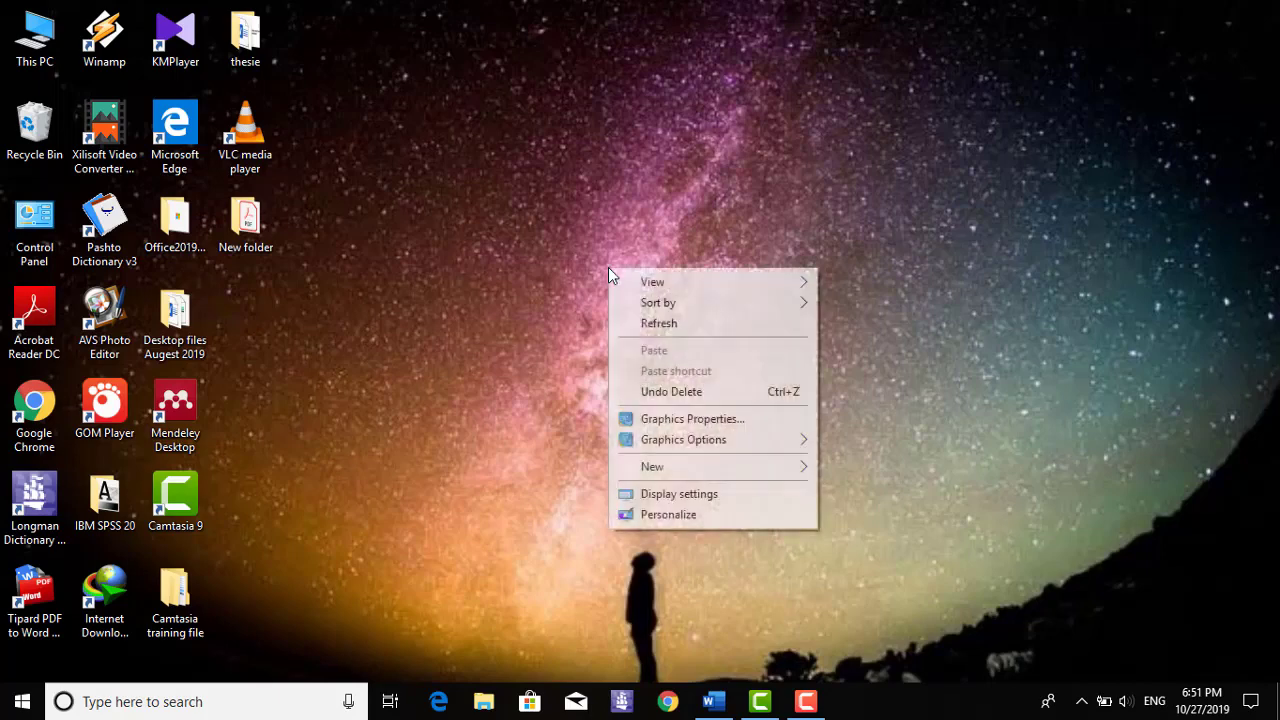
{"action": "left_click", "coordinate": [656, 324]}
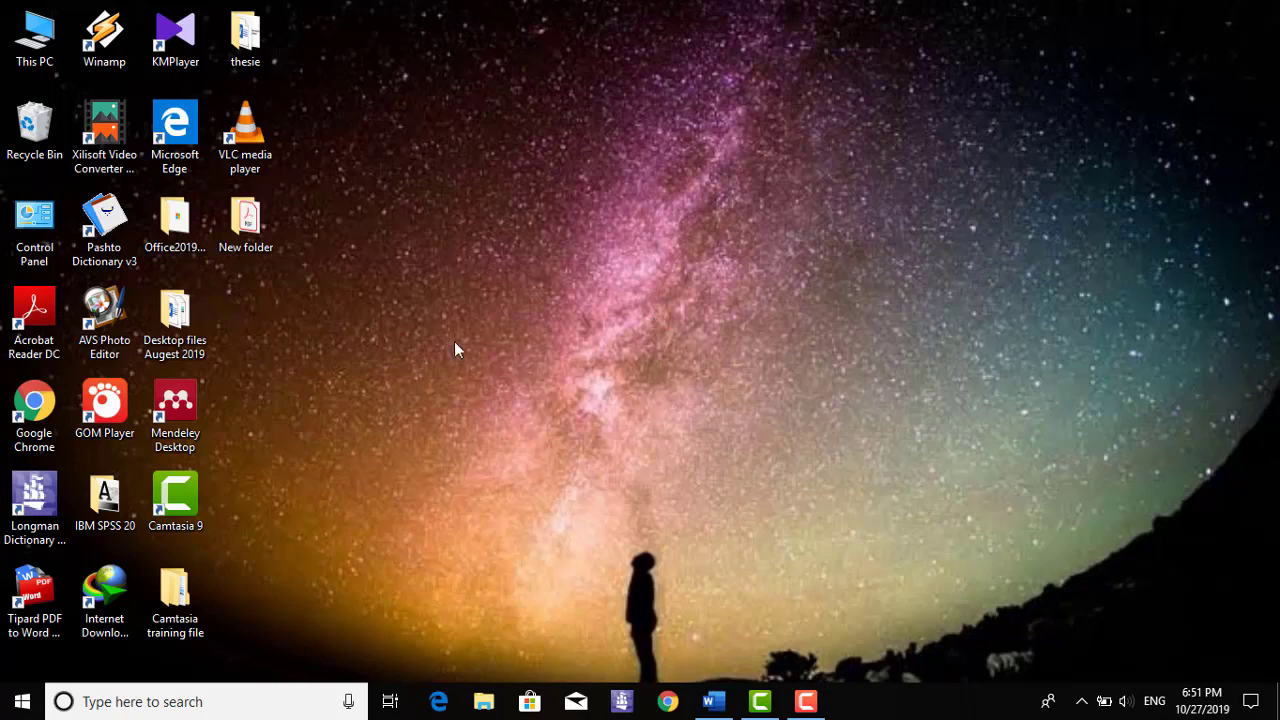
- Open ABC.pdf from New folder in Acrobat Reader, scroll to page 3, and close it
{"action": "left_click", "coordinate": [250, 249]}
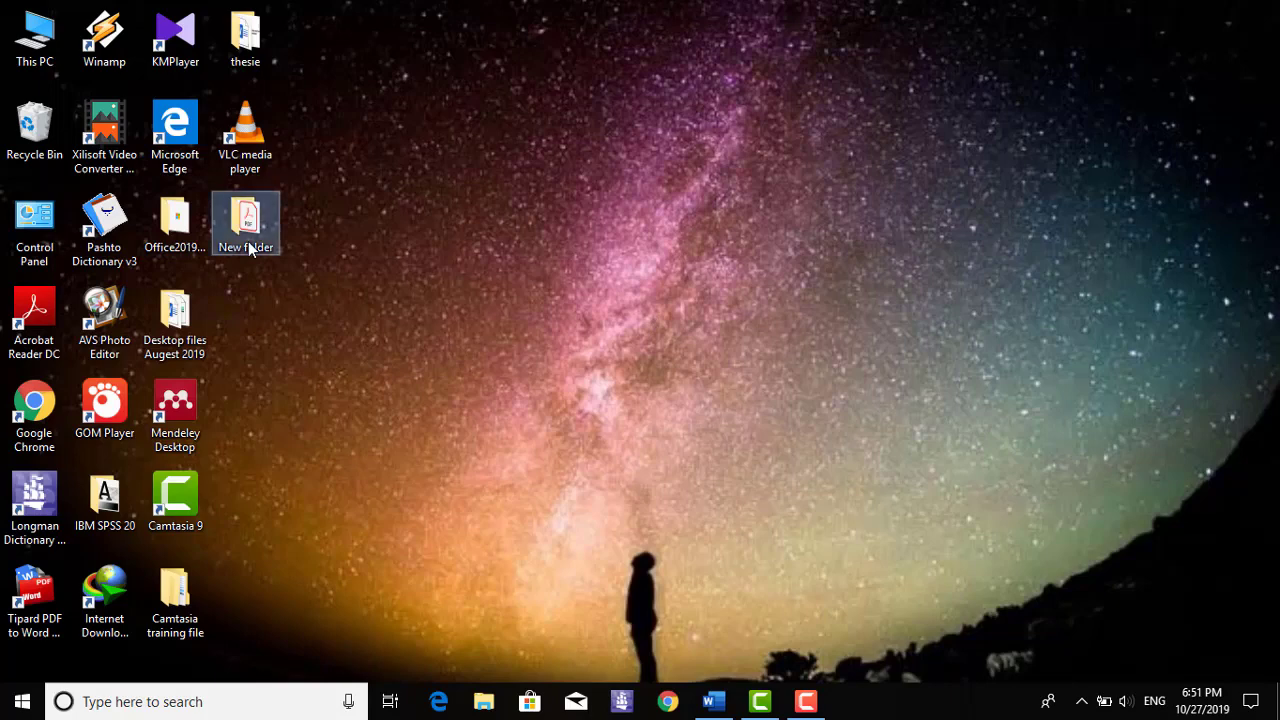
{"action": "double_click", "coordinate": [250, 249]}
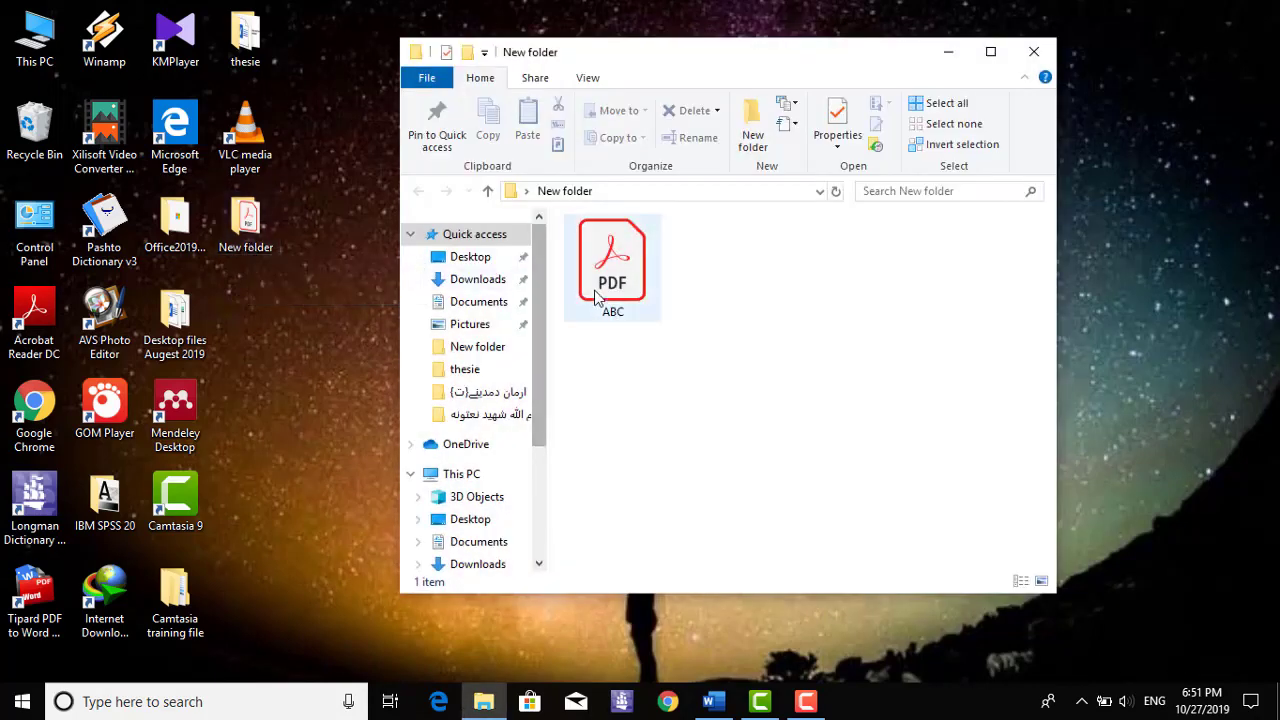
{"action": "left_click", "coordinate": [595, 292]}
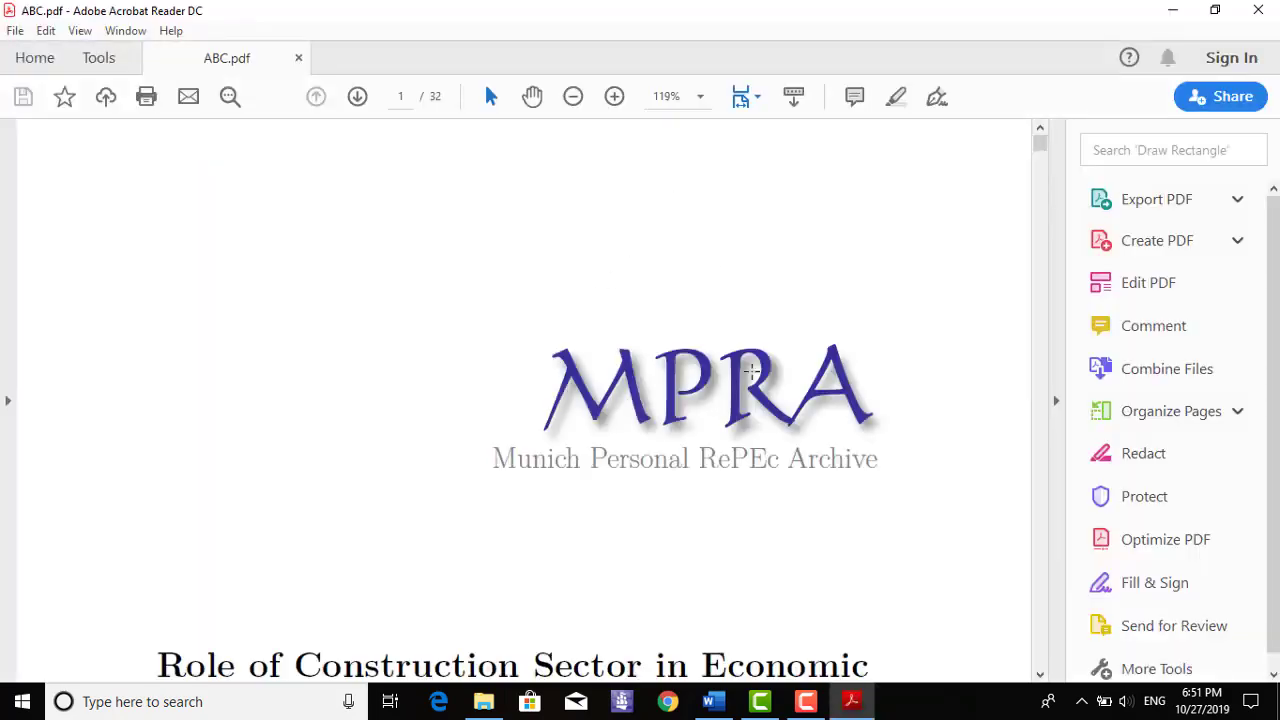
{"action": "left_click_drag", "start_coordinate": [1040, 143], "coordinate": [1042, 188]}
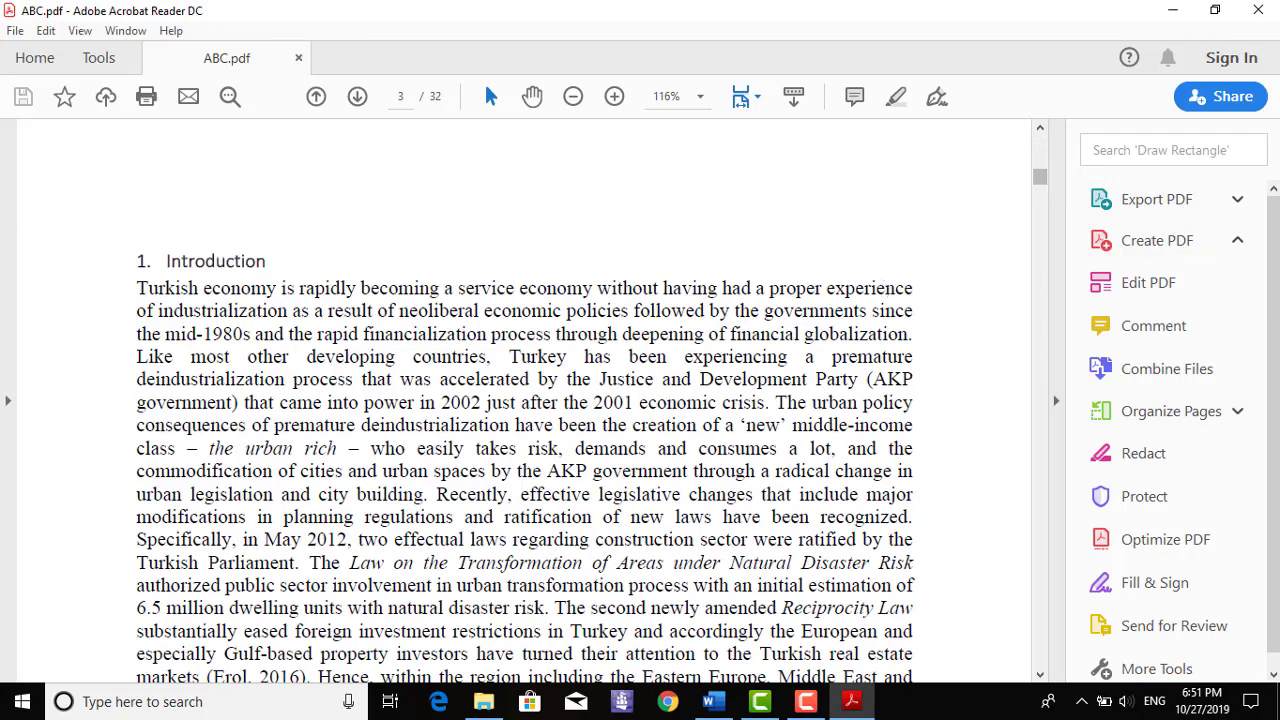
{"action": "left_click", "coordinate": [1257, 12]}
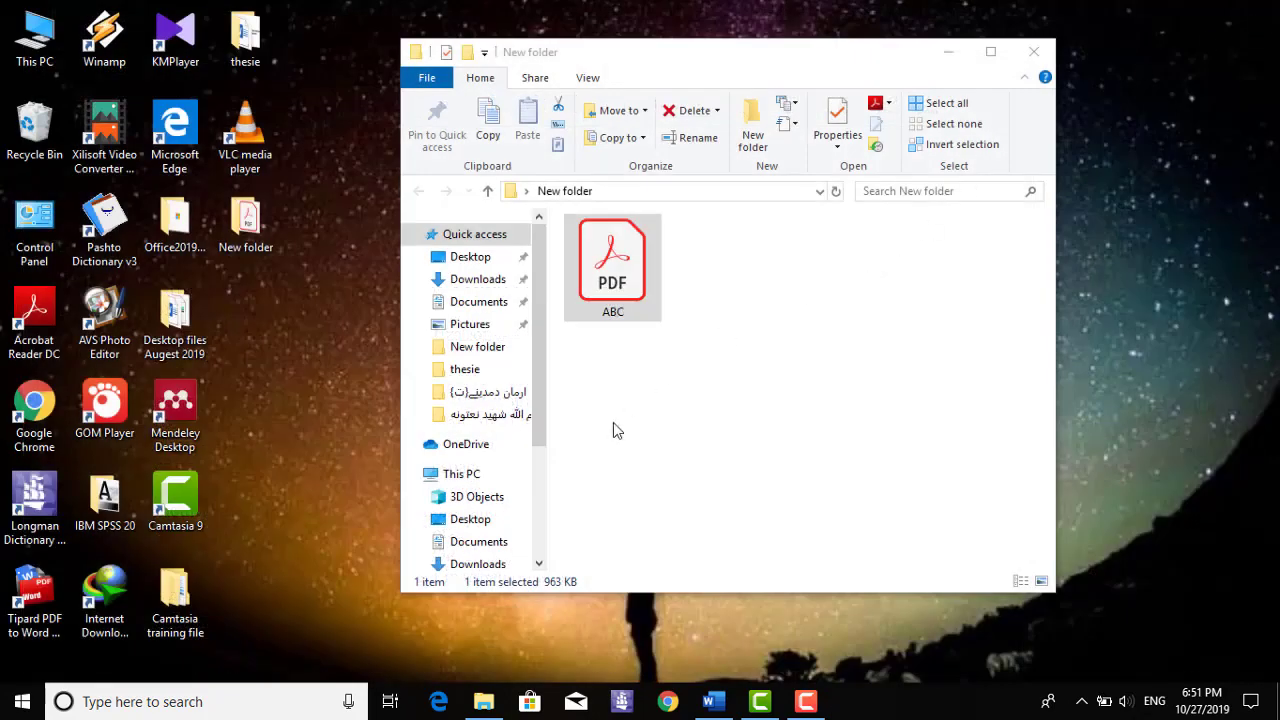
- Close the New folder window and refresh the desktop
{"action": "left_click", "coordinate": [1030, 54]}
{"action": "right_click", "coordinate": [724, 206]}
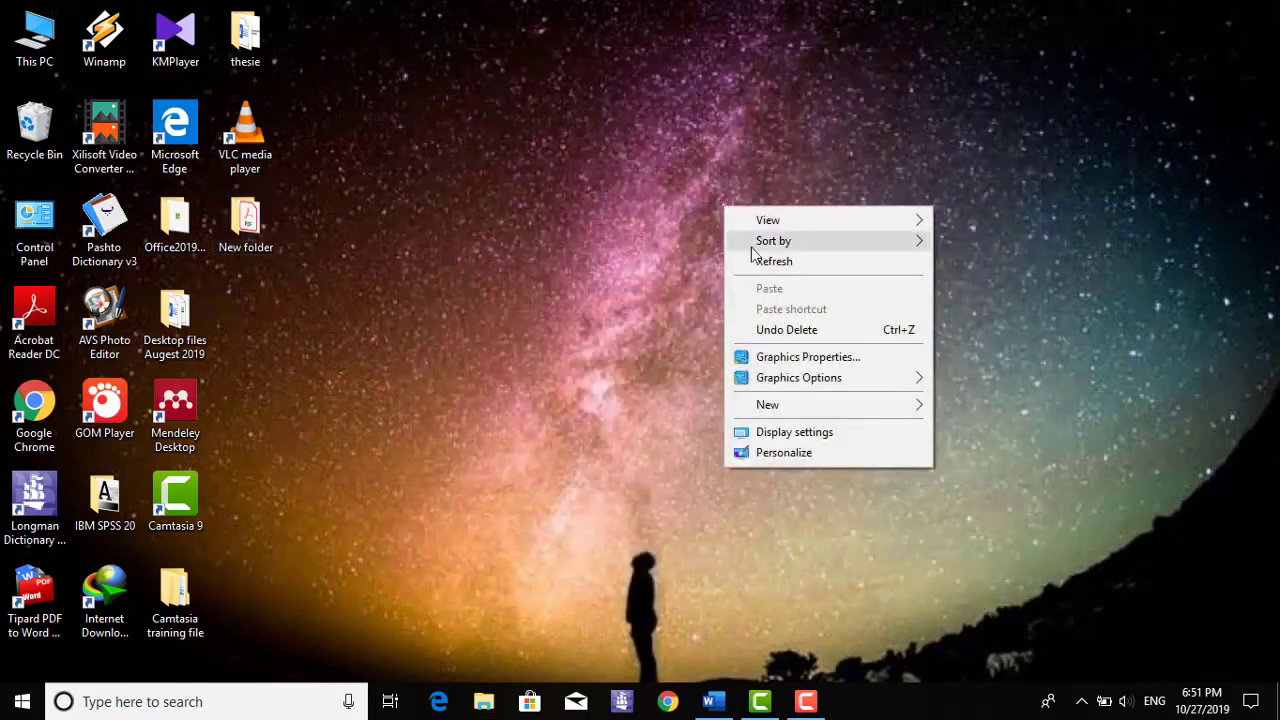
{"action": "left_click", "coordinate": [772, 261]}
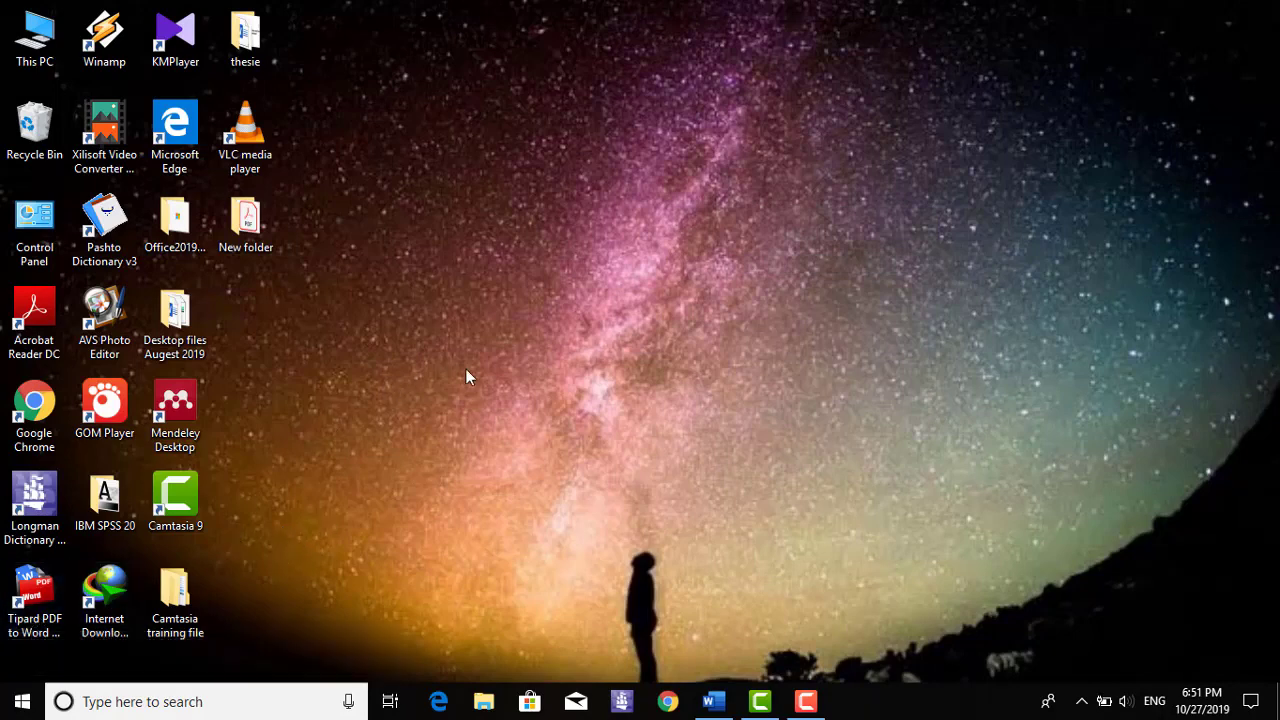
- Launch Tipard PDF to Word Converter and add the ABC PDF to the conversion list
{"action": "left_click", "coordinate": [35, 600]}
{"action": "double_click", "coordinate": [35, 600]}
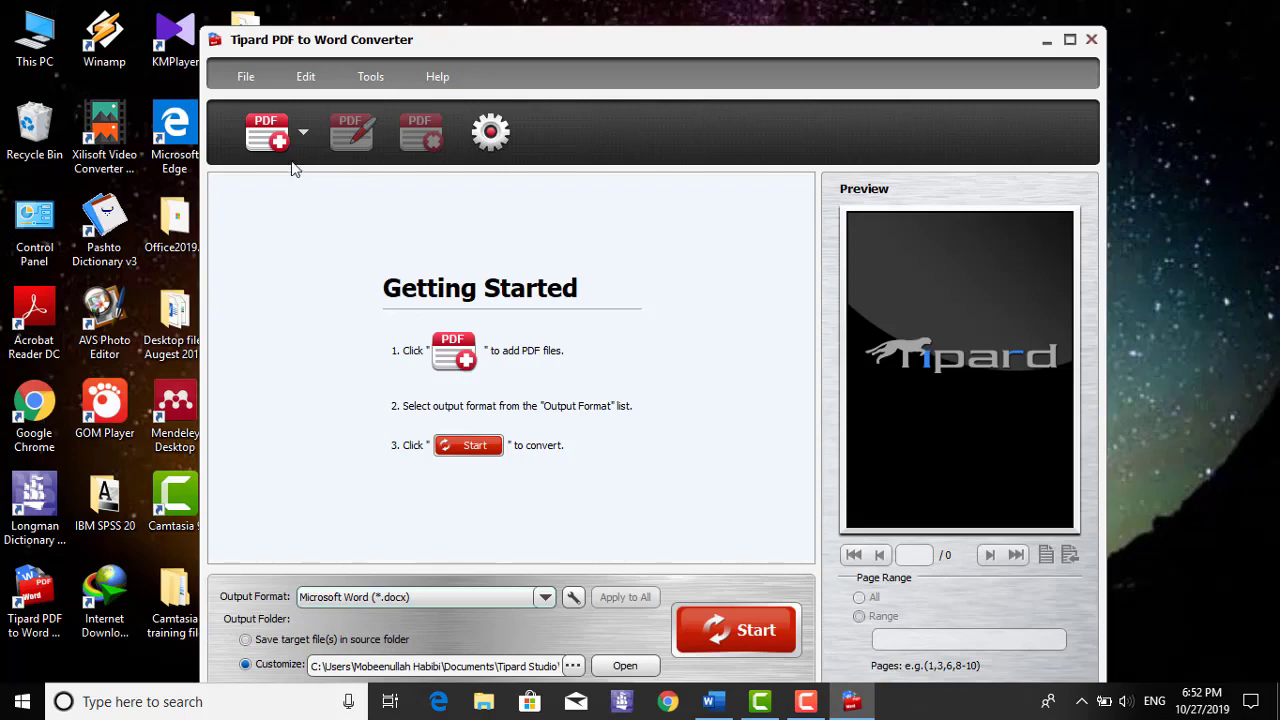
{"action": "left_click", "coordinate": [284, 146]}
{"action": "left_click", "coordinate": [420, 160]}
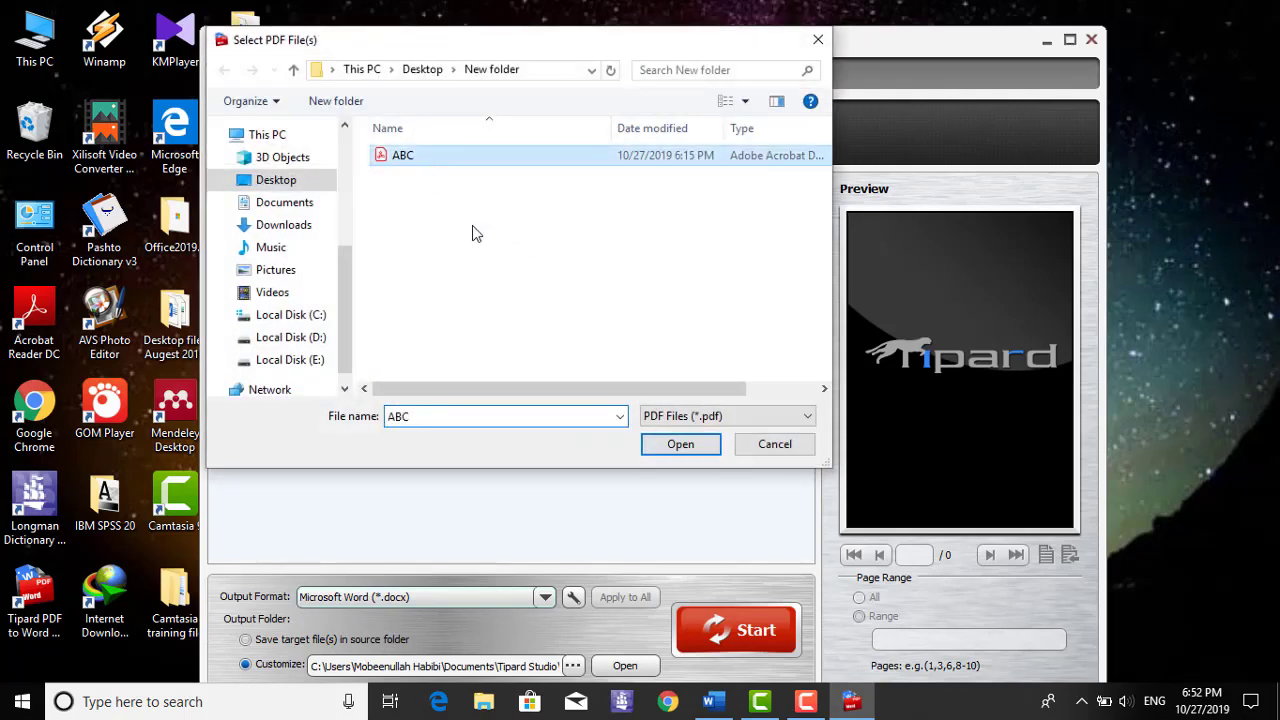
{"action": "left_click", "coordinate": [673, 444]}
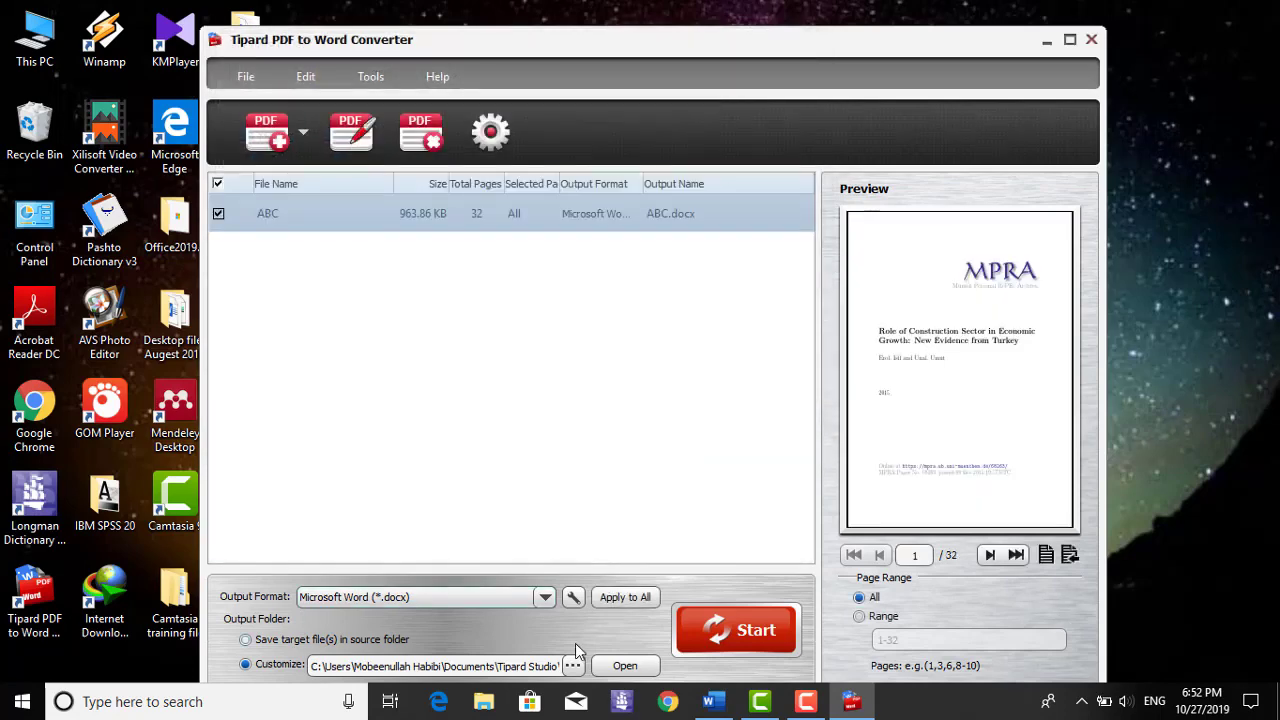
- Set the output folder to New folder on the Desktop
{"action": "left_click", "coordinate": [572, 666]}
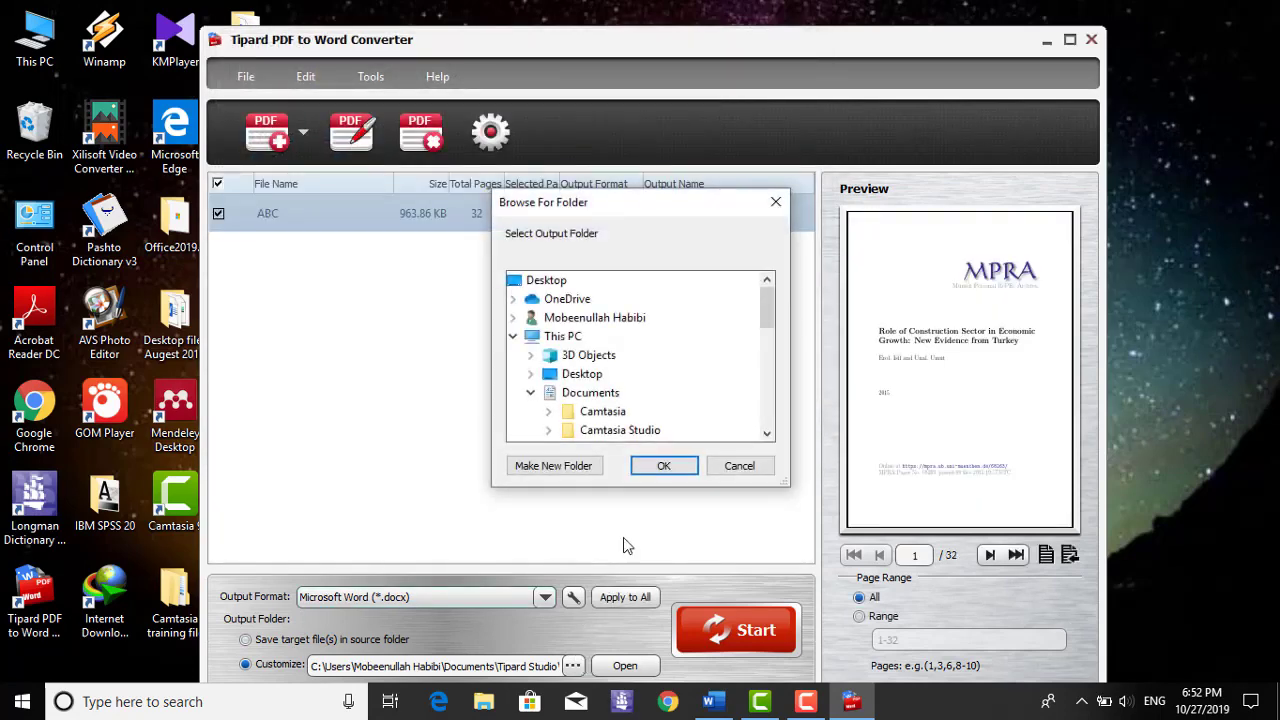
{"action": "left_click_drag", "start_coordinate": [765, 318], "coordinate": [766, 327]}
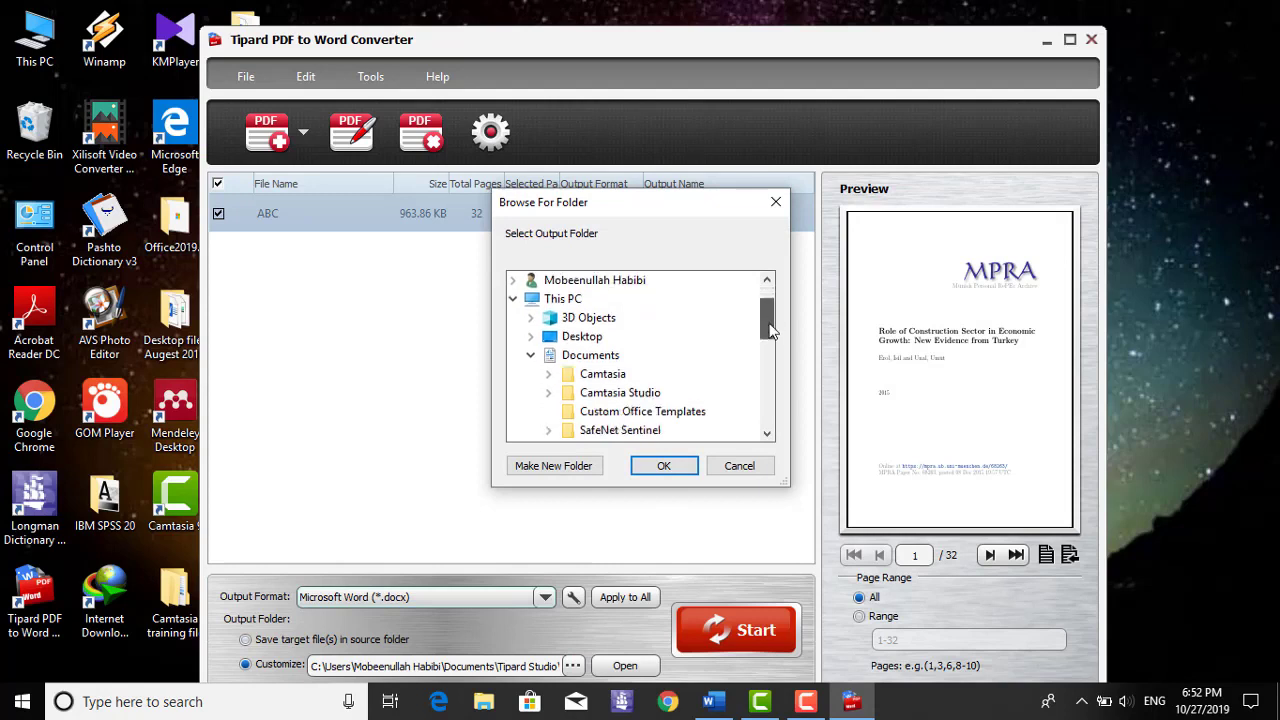
{"action": "double_click", "coordinate": [575, 336]}
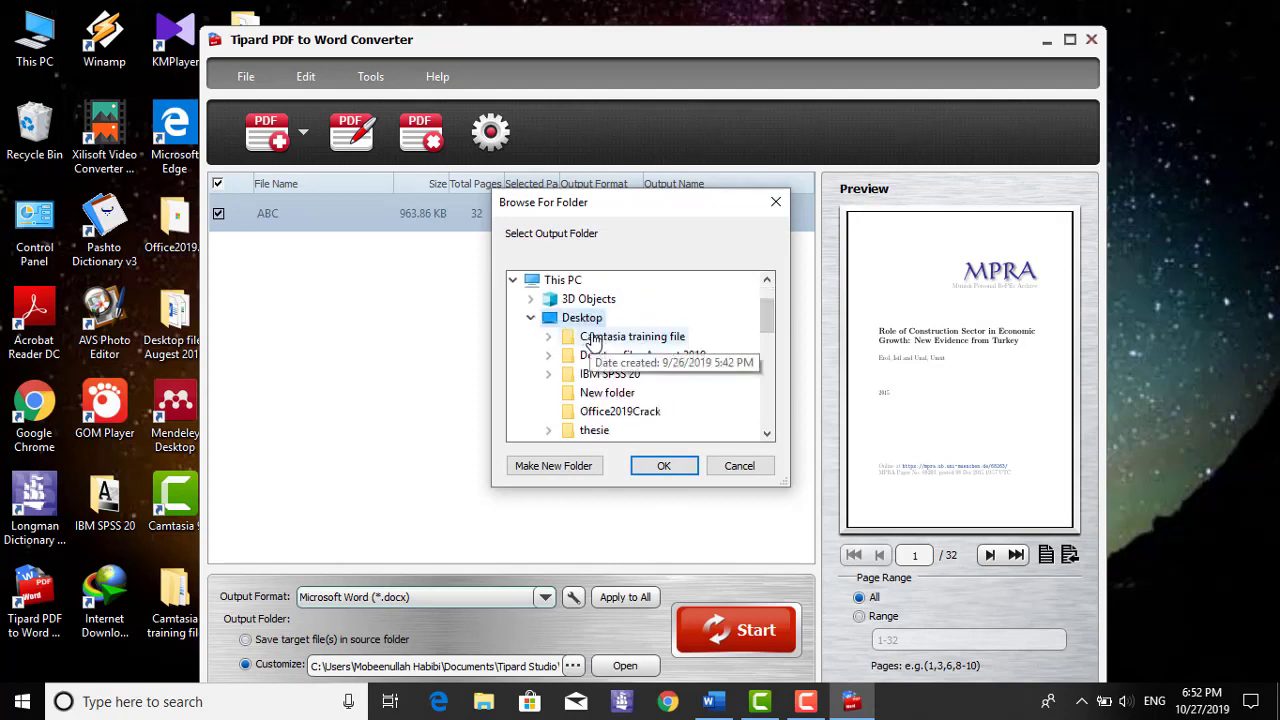
{"action": "left_click", "coordinate": [618, 393]}
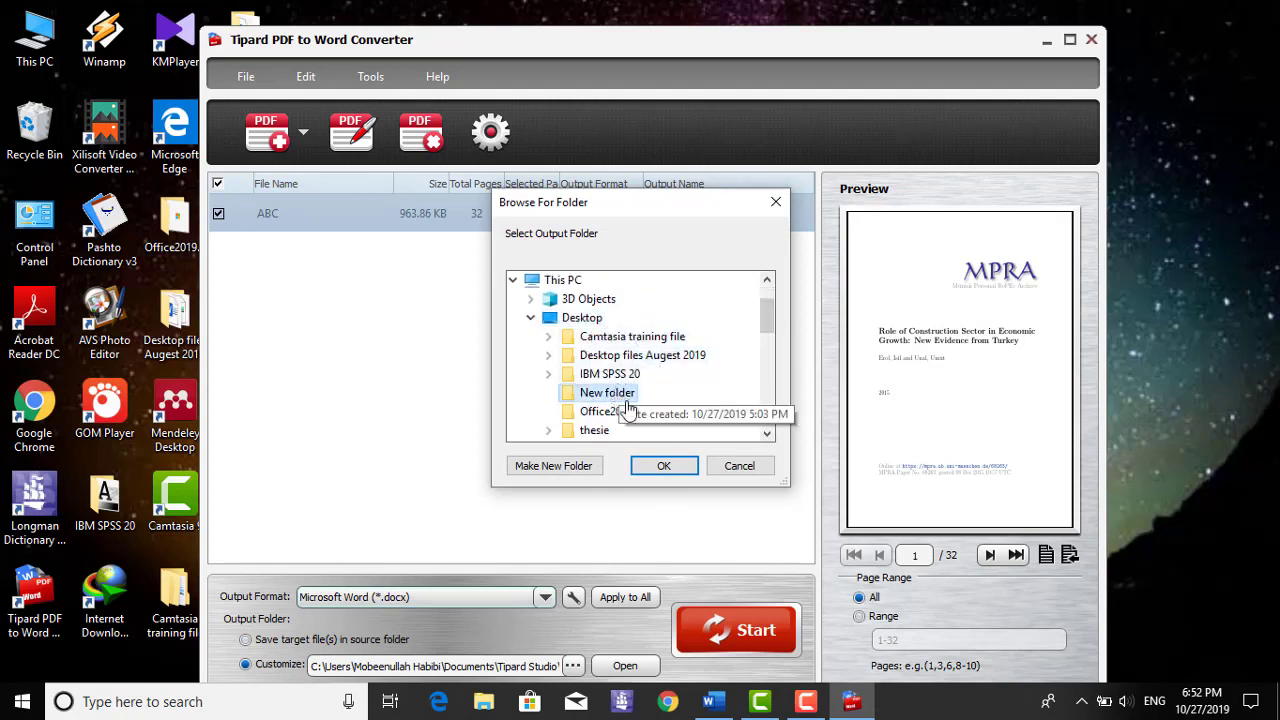
{"action": "left_click", "coordinate": [656, 468]}
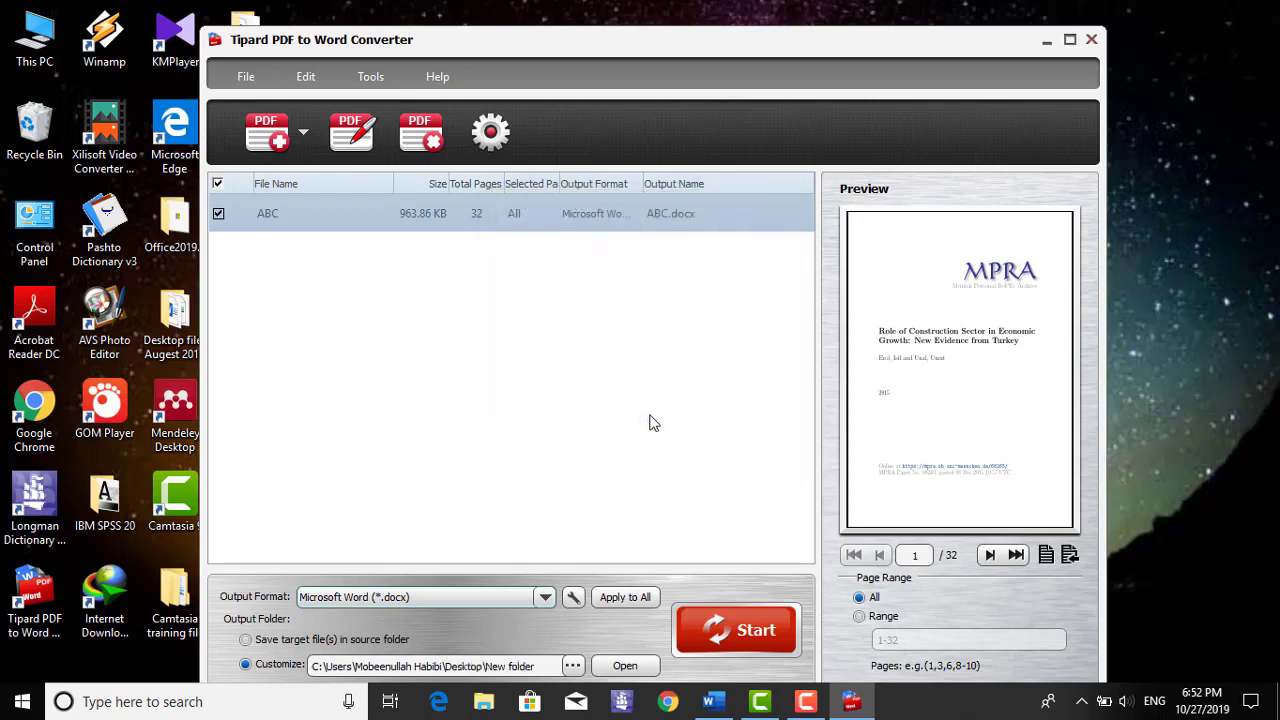
- Convert ABC to Word, accepting the OCR prompt and dismissing the 1-succeeded completion message
{"action": "left_click", "coordinate": [740, 630]}
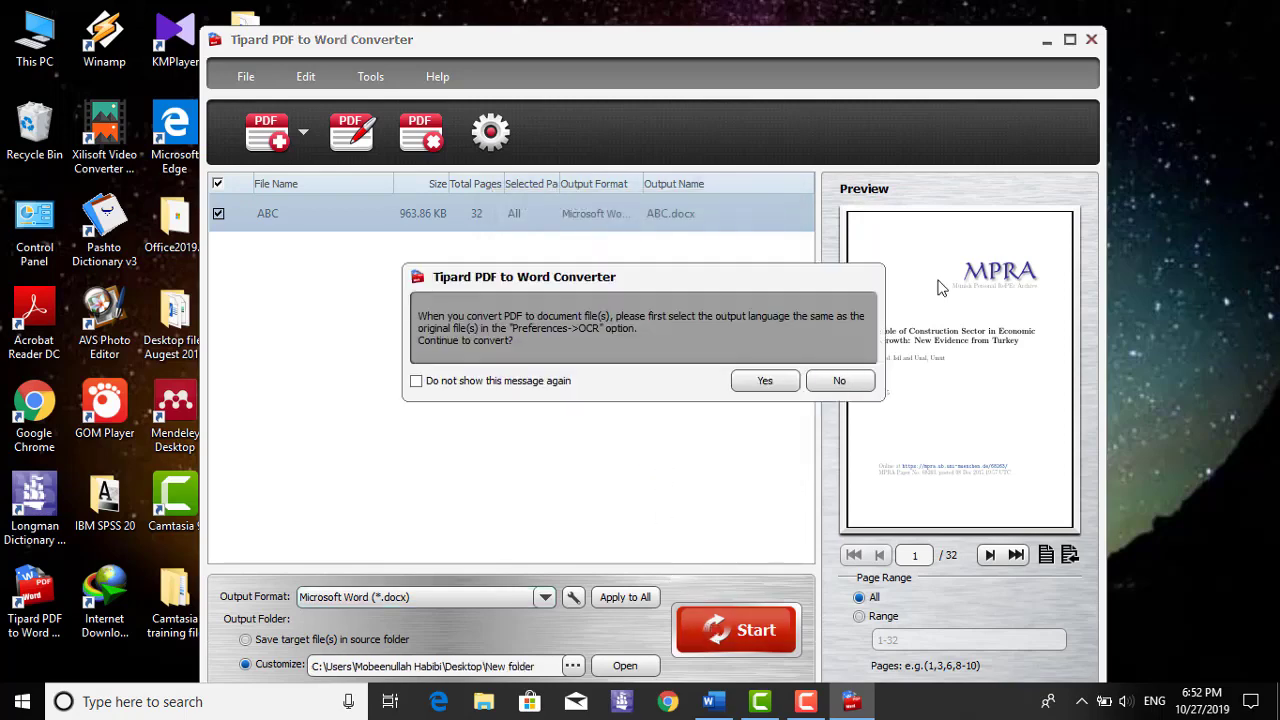
{"action": "left_click", "coordinate": [759, 383]}
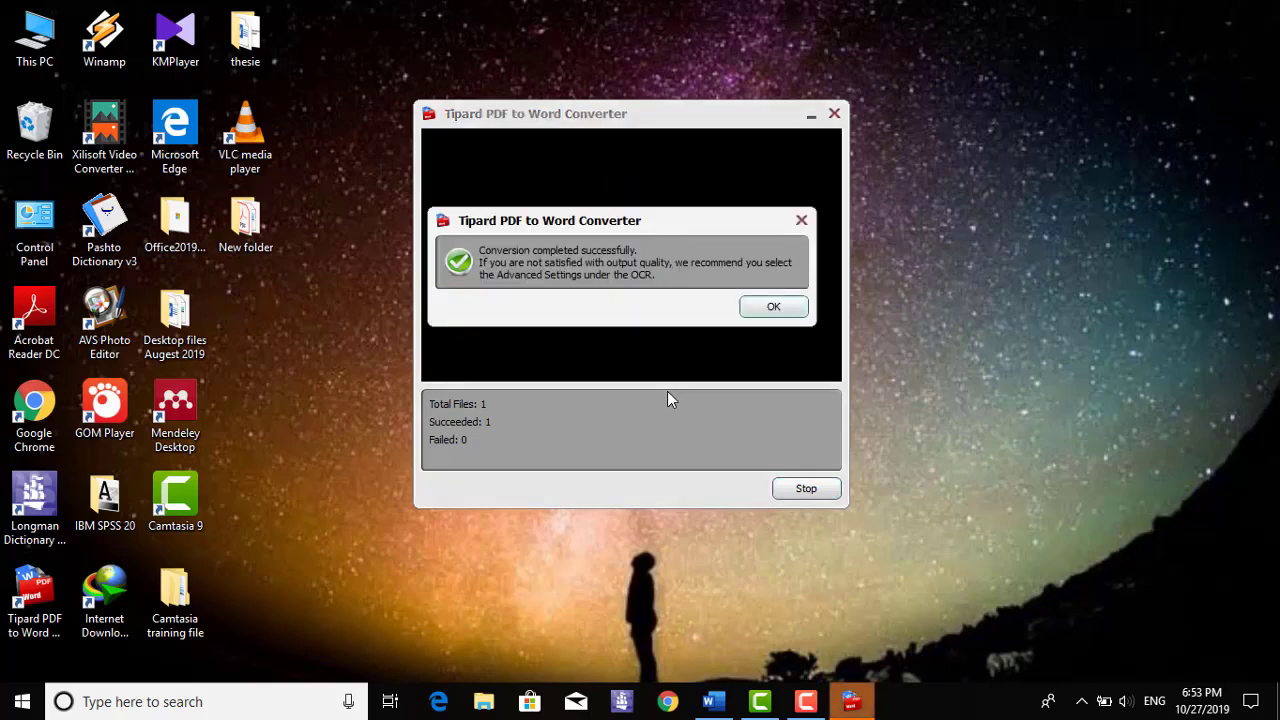
{"action": "left_click", "coordinate": [771, 312]}
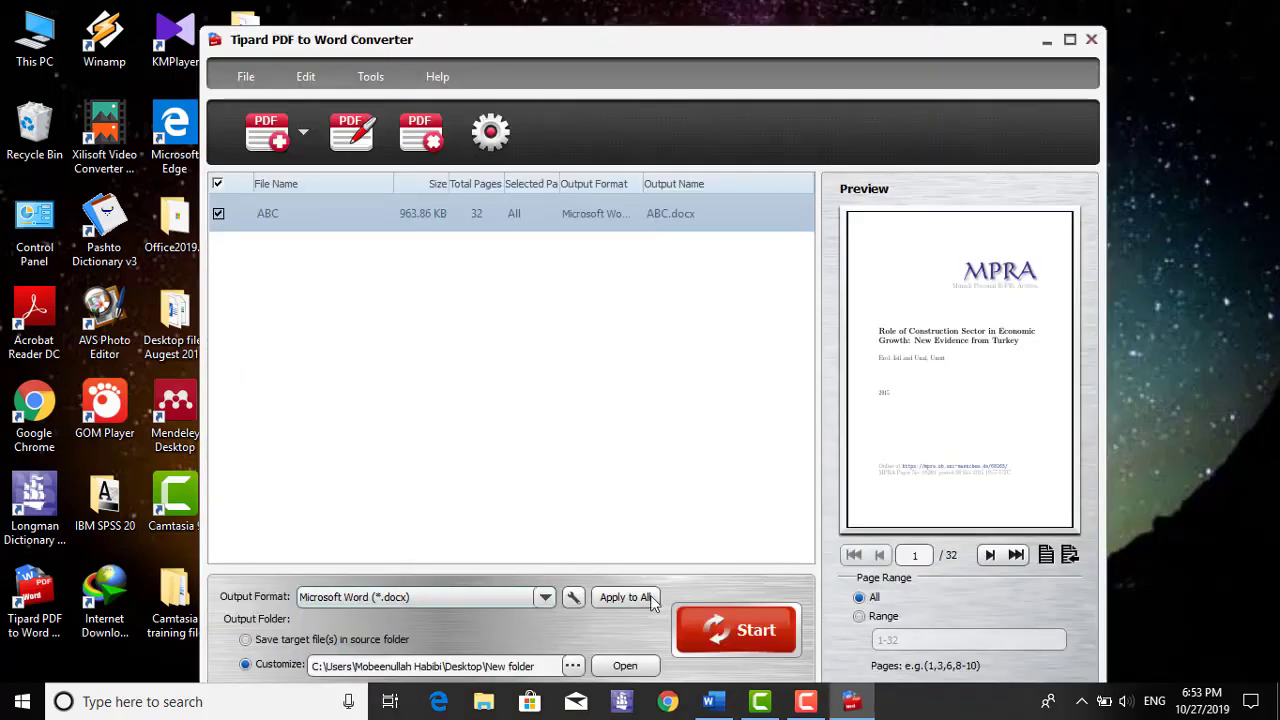
- Open New folder from the output path and open the converted ABC.docx
{"action": "left_click", "coordinate": [625, 665]}
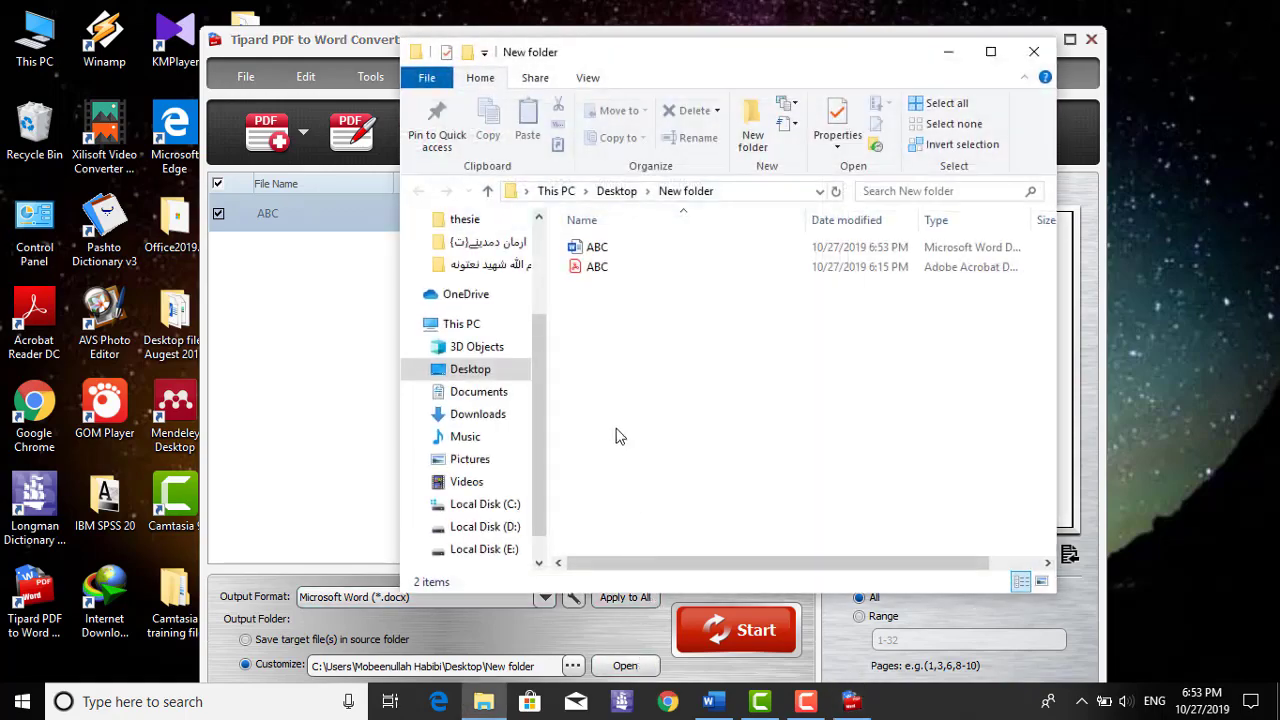
{"action": "left_click", "coordinate": [666, 250]}
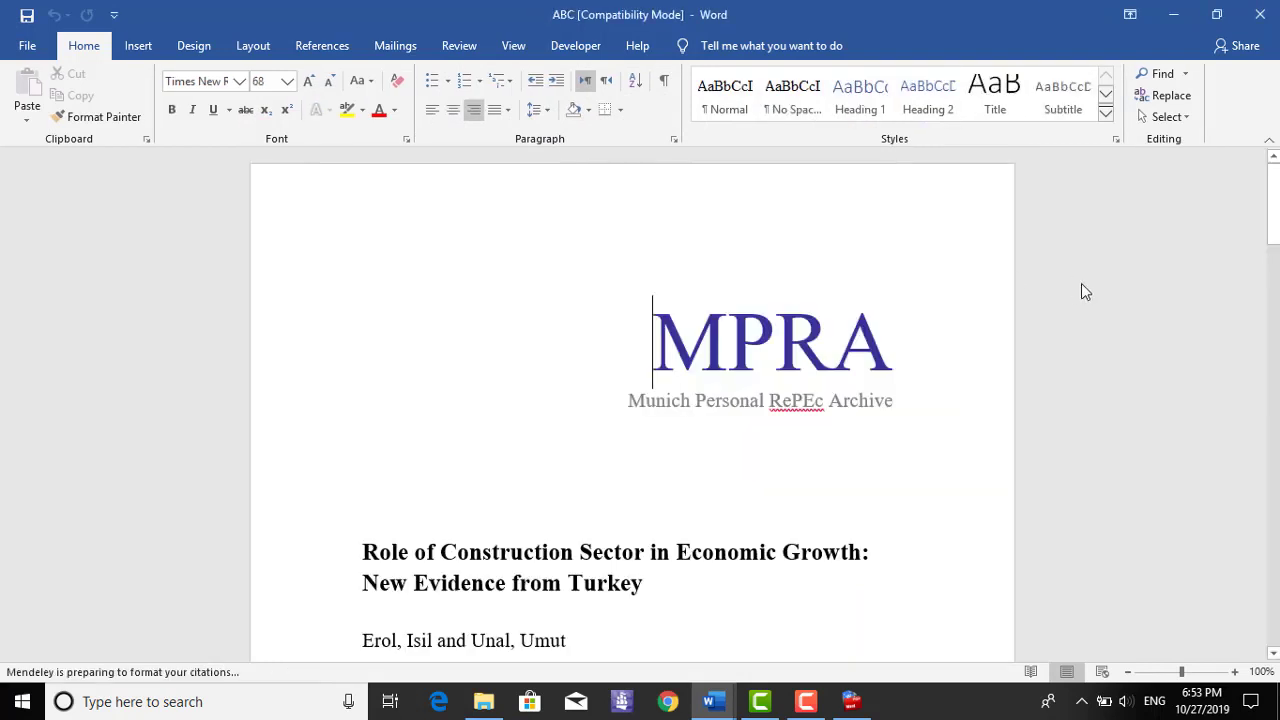
- Set the whole document's font size to 12
{"action": "left_click", "coordinate": [1275, 190]}
{"action": "left_click_drag", "start_coordinate": [1275, 190], "coordinate": [1275, 257]}
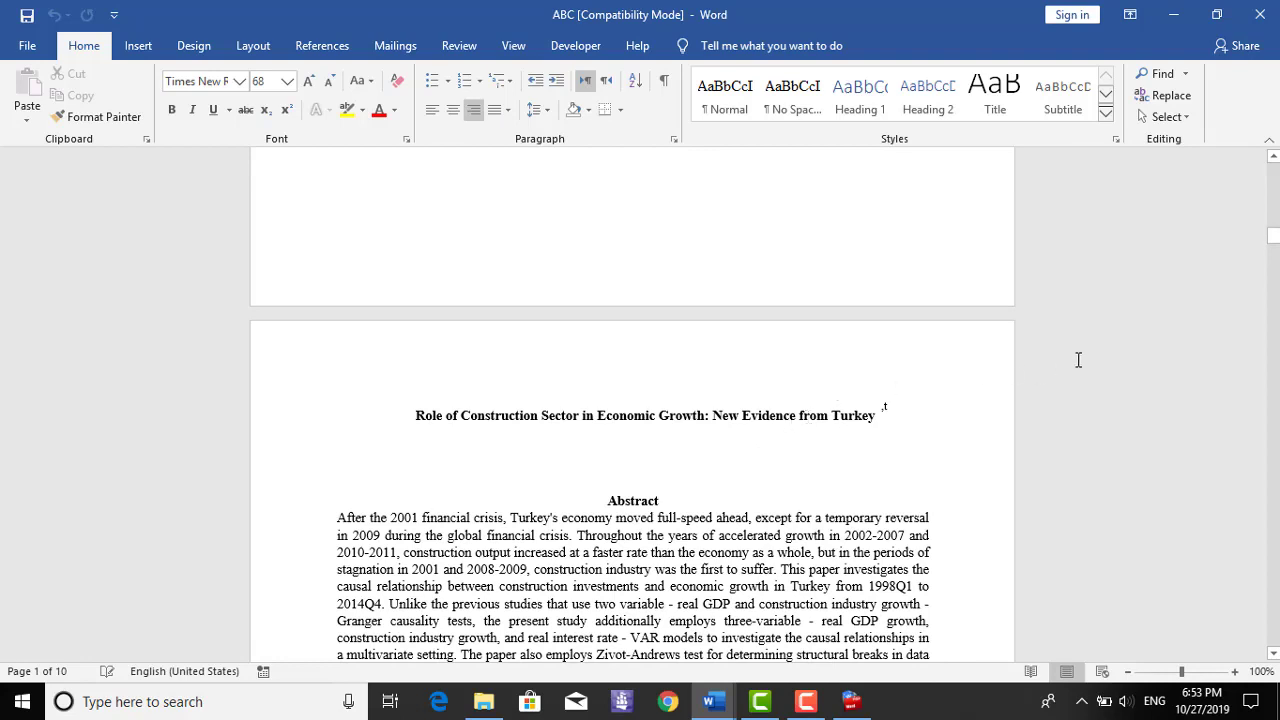
{"action": "left_click_drag", "start_coordinate": [1270, 244], "coordinate": [1256, 190]}
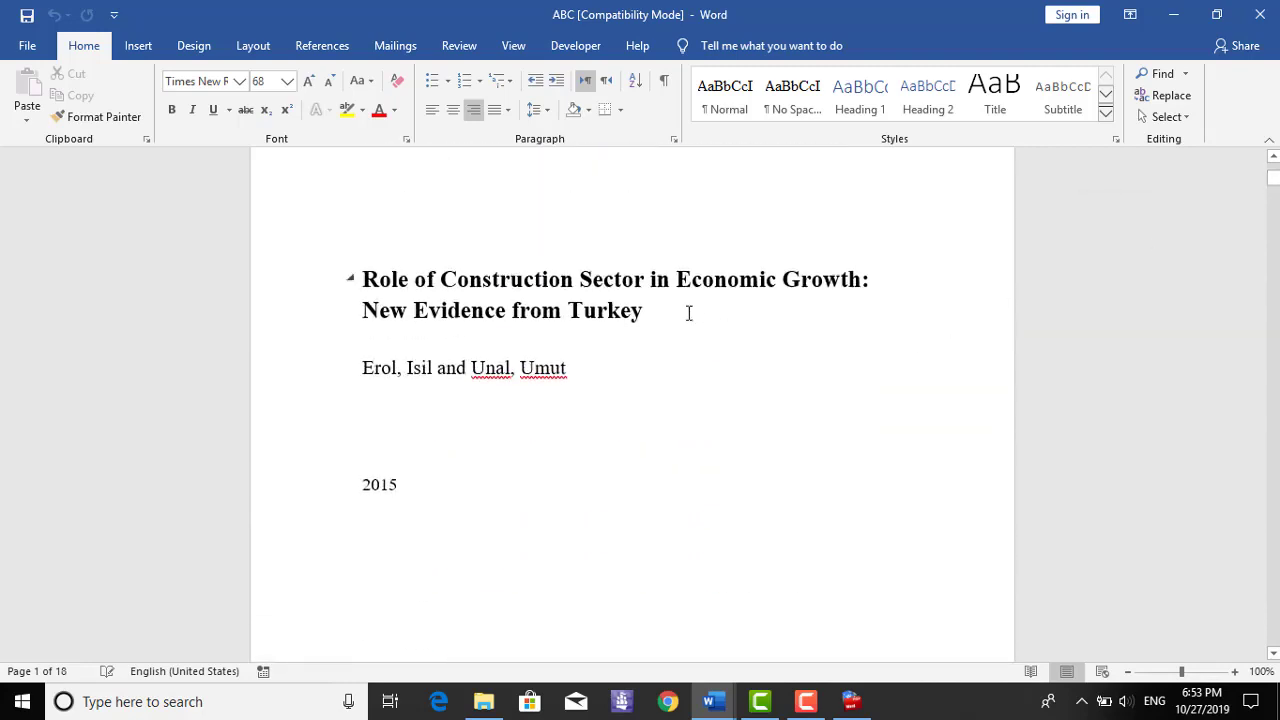
{"action": "key", "text": "ctrl+a"}
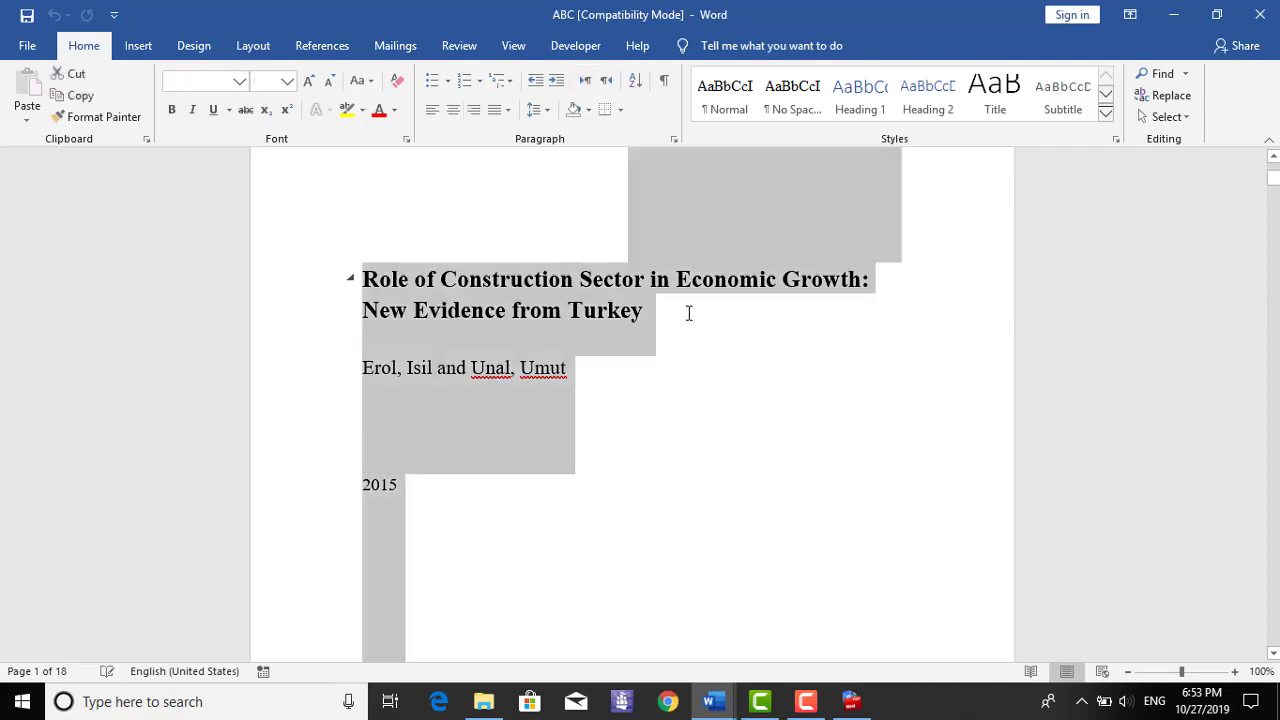
{"action": "left_click", "coordinate": [287, 84]}
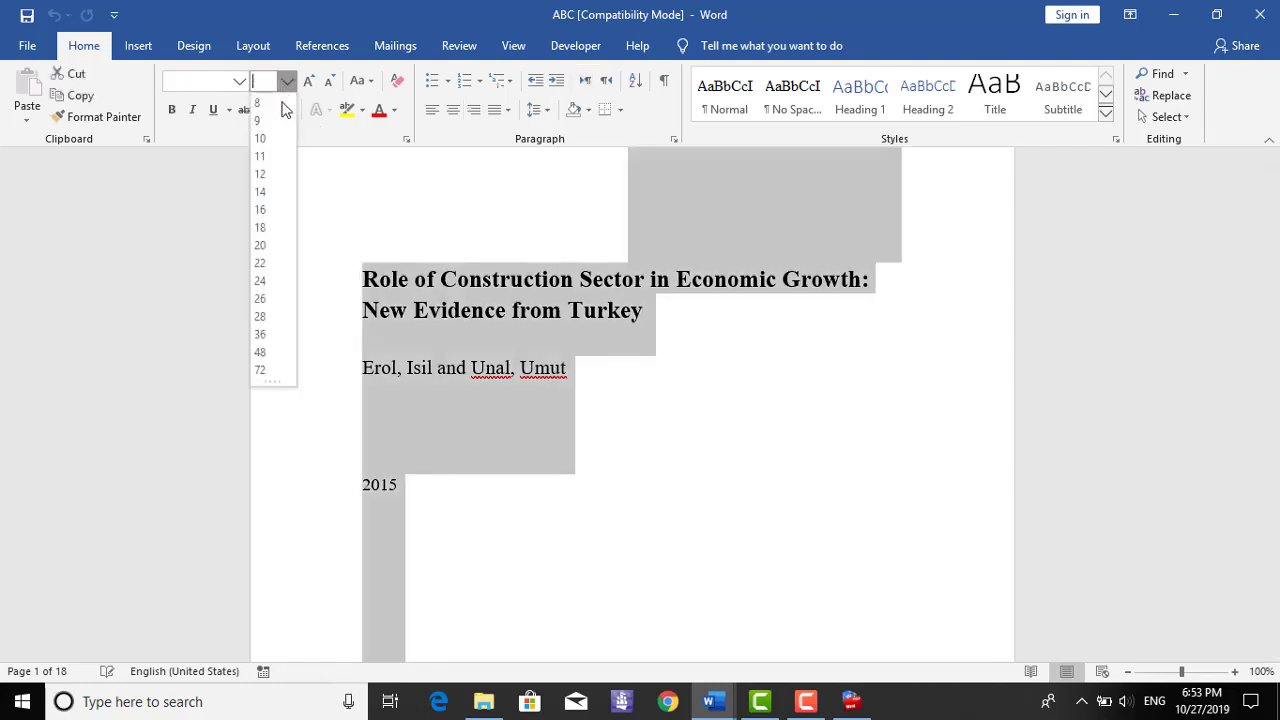
{"action": "left_click", "coordinate": [277, 176]}
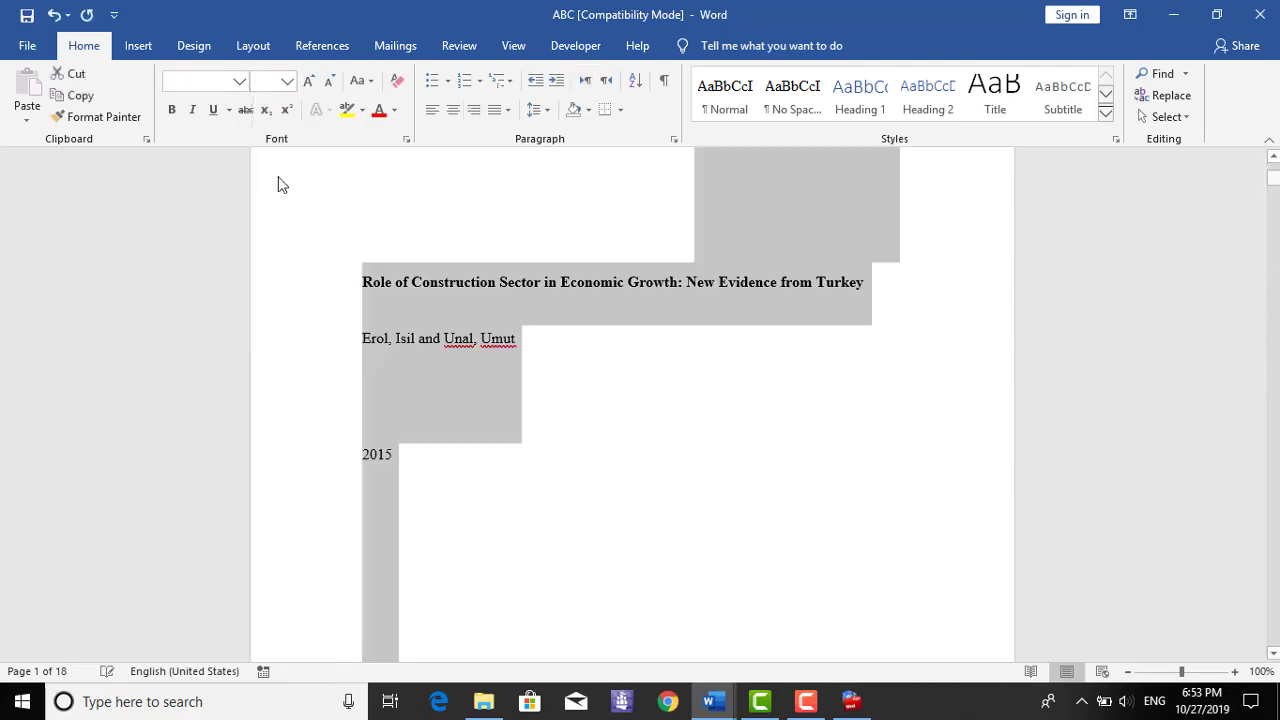
- Make the title line 16 pt
{"action": "left_click", "coordinate": [689, 309]}
{"action": "left_click_drag", "start_coordinate": [868, 281], "coordinate": [351, 277]}
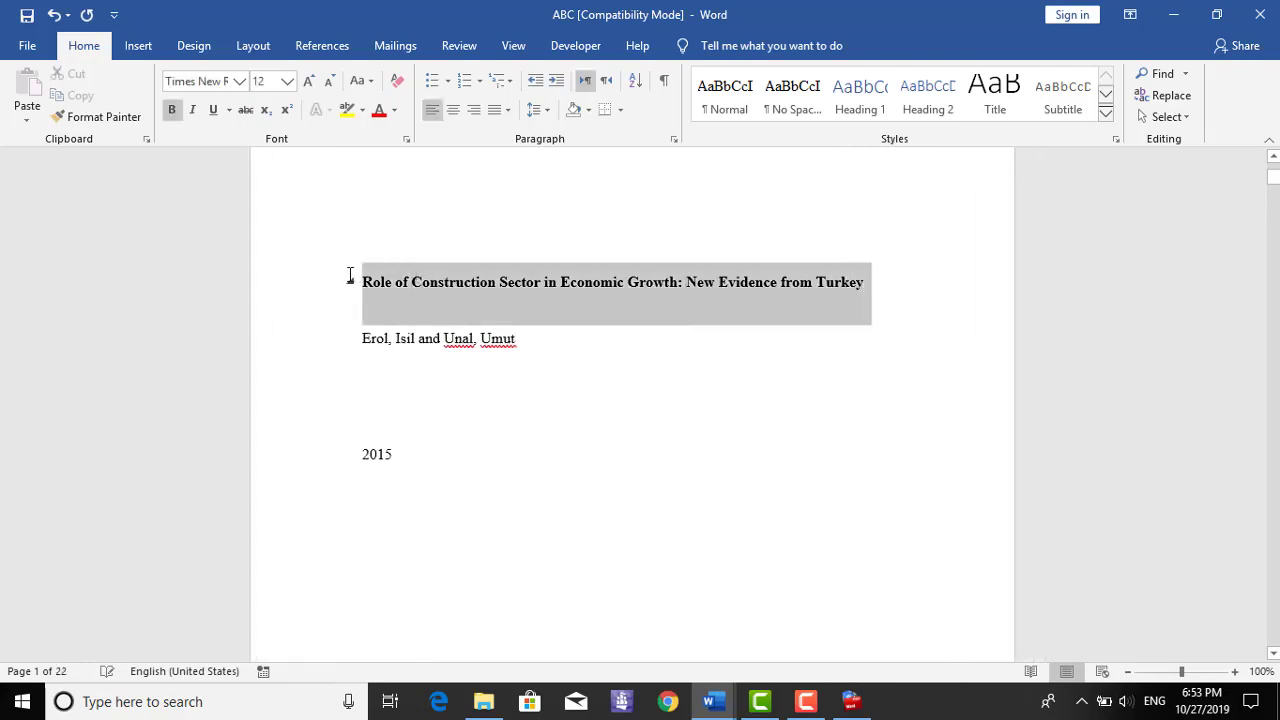
{"action": "left_click", "coordinate": [287, 81]}
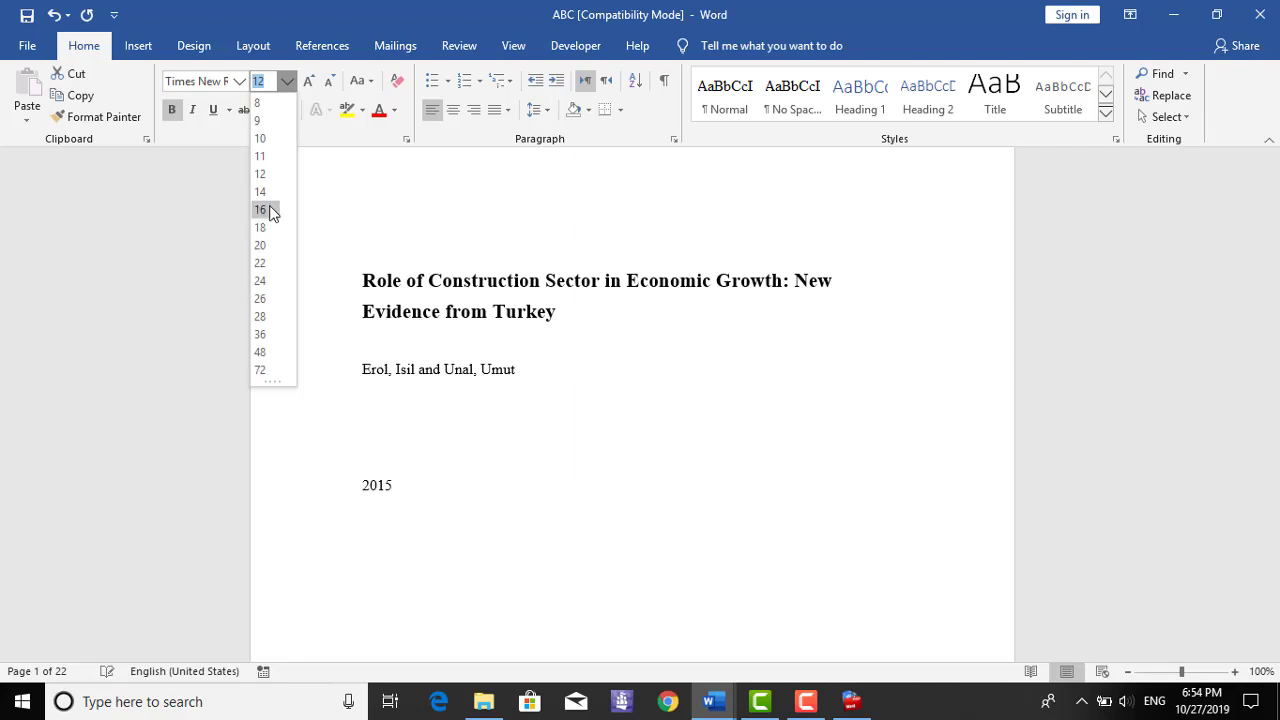
{"action": "left_click", "coordinate": [266, 209]}
- Replace the author line with the new author's name
{"action": "left_click", "coordinate": [689, 378]}
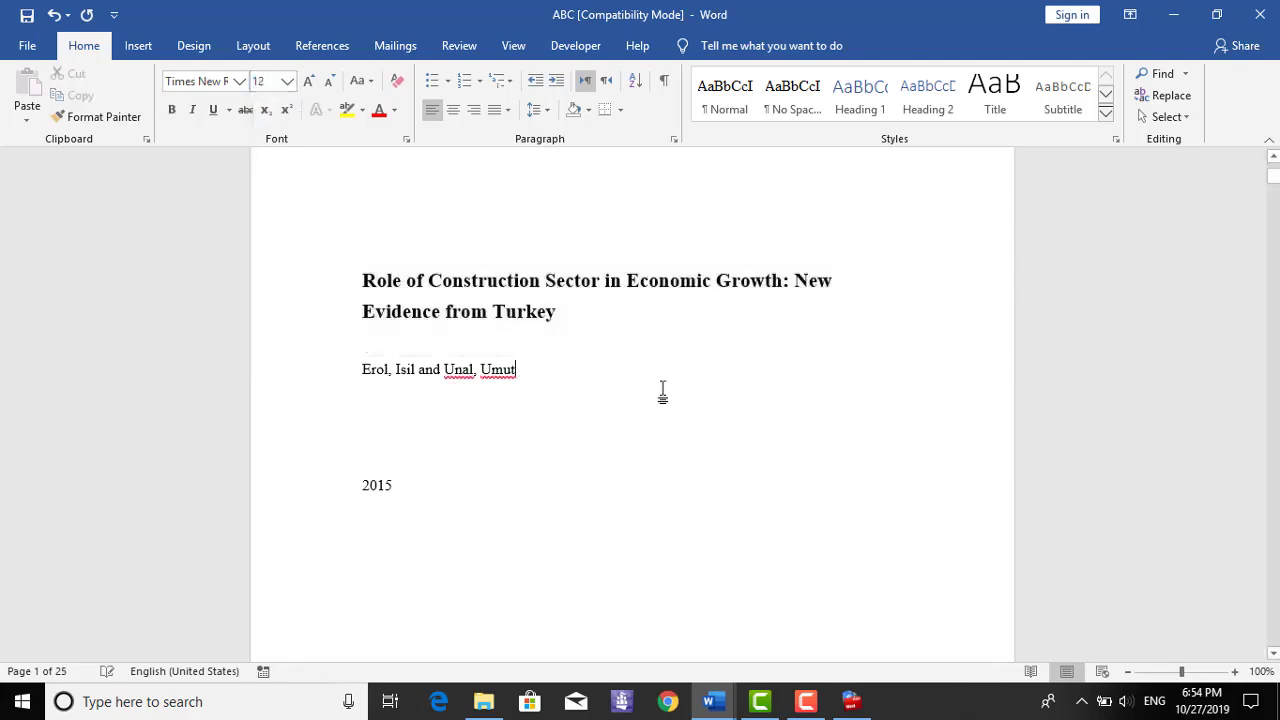
{"action": "left_click", "coordinate": [309, 408]}
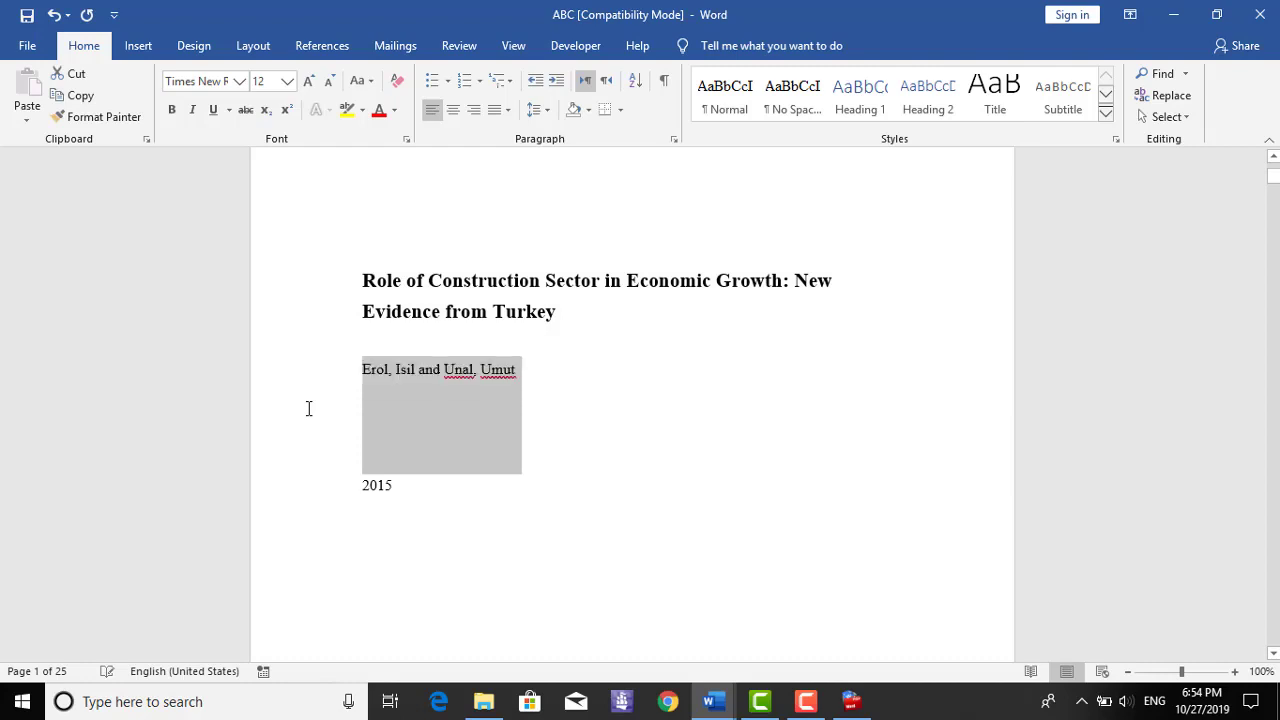
{"action": "type", "text": "Ali"}
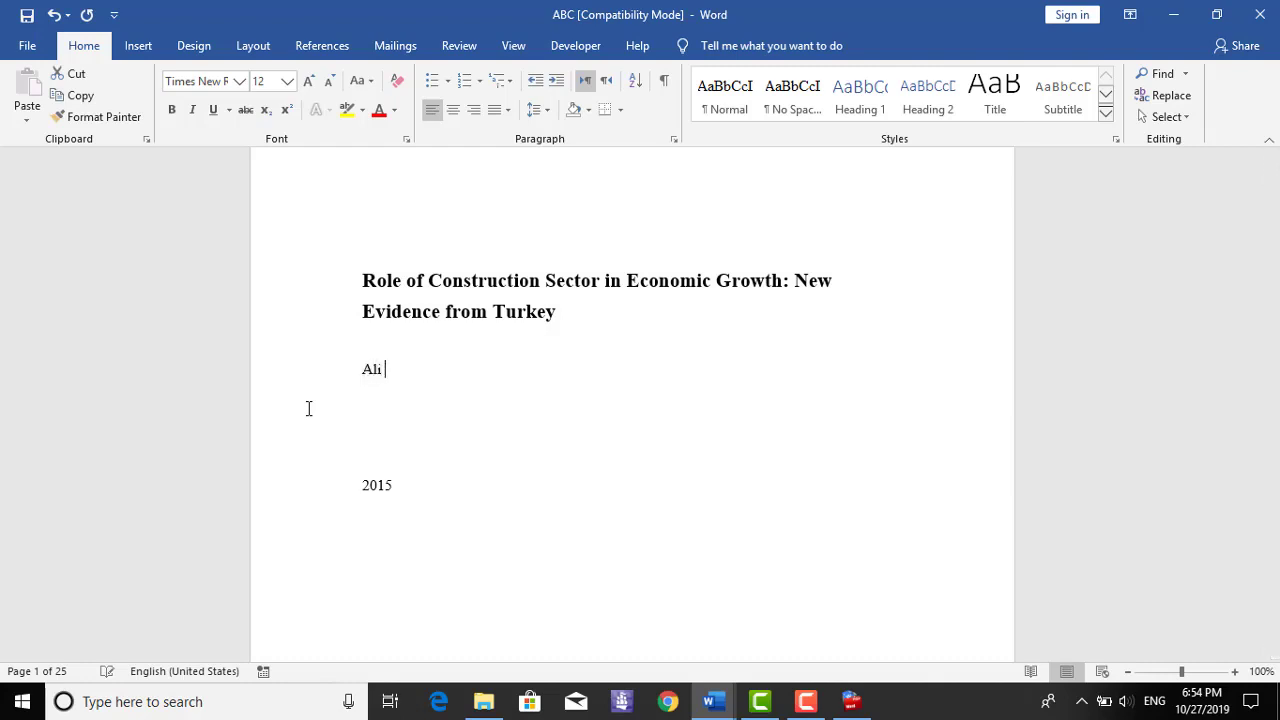
{"action": "type", "text": " Khan"}
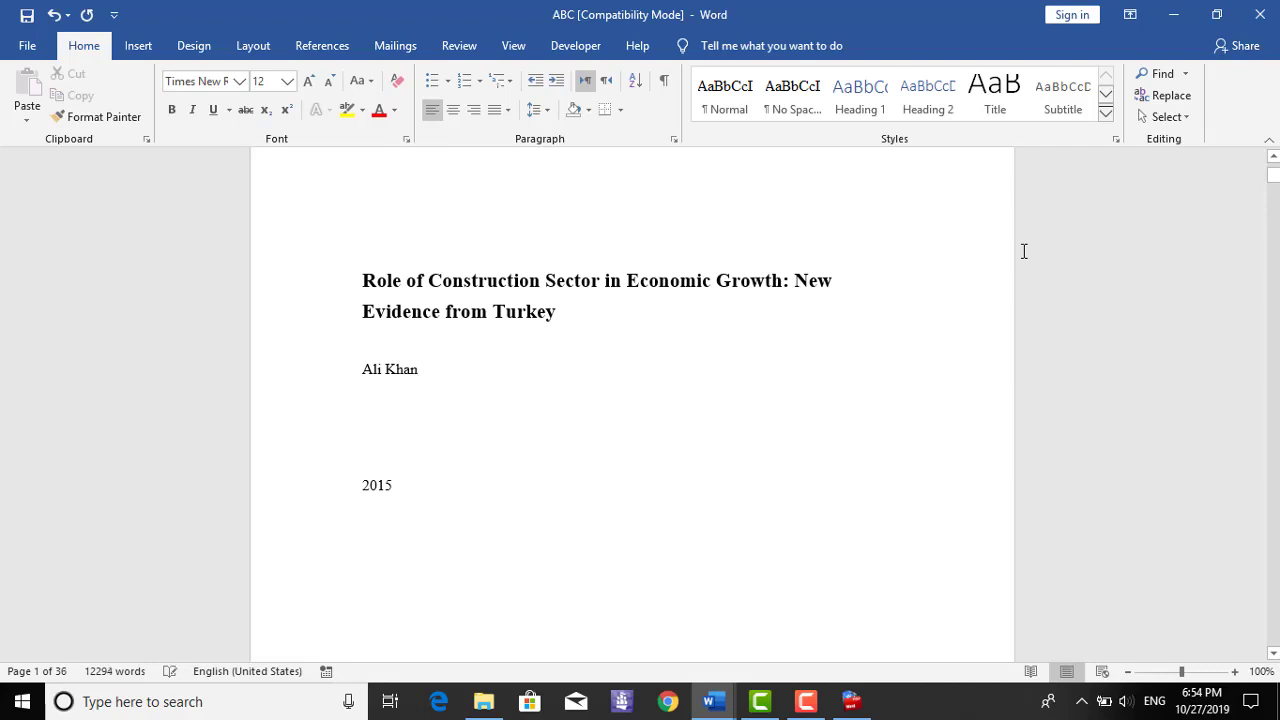
- Open Find and Replace with a comma as the replacement text
{"action": "left_click", "coordinate": [1176, 106]}
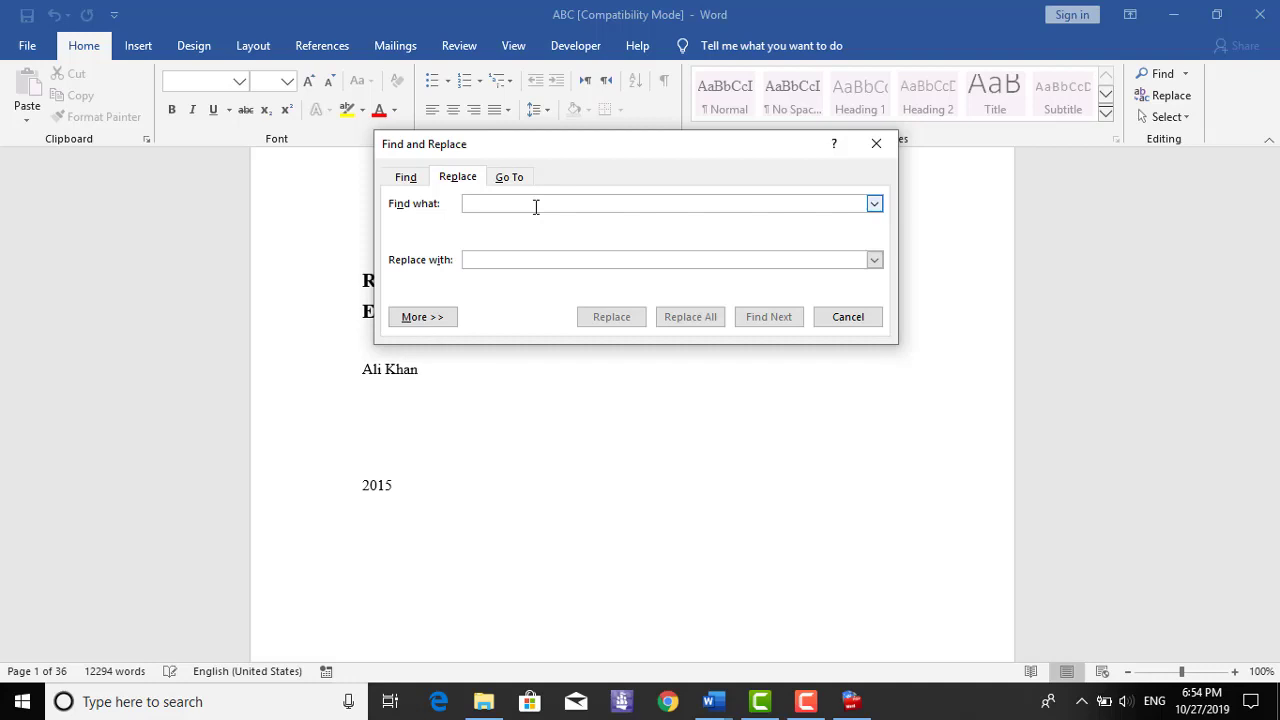
{"action": "left_click", "coordinate": [518, 258]}
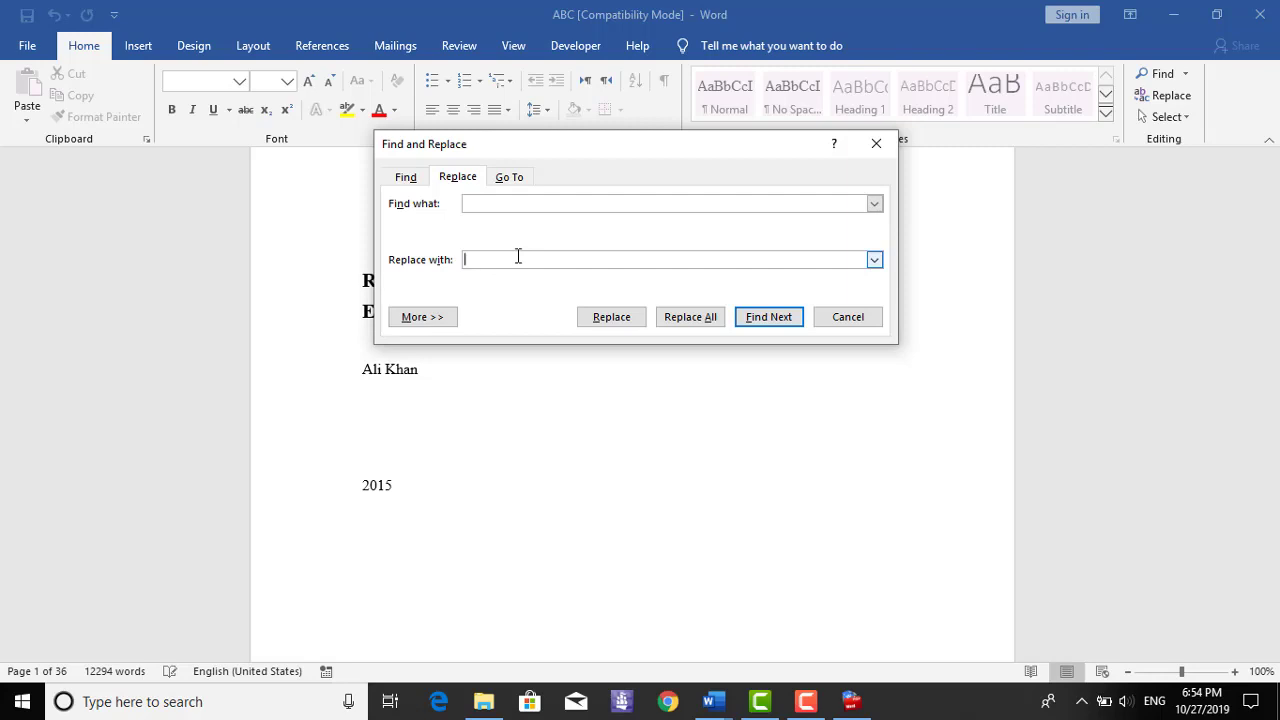
{"action": "type", "text": ","}
- Format the replacement comma with white (Background 1) font colour
{"action": "left_click", "coordinate": [447, 316]}
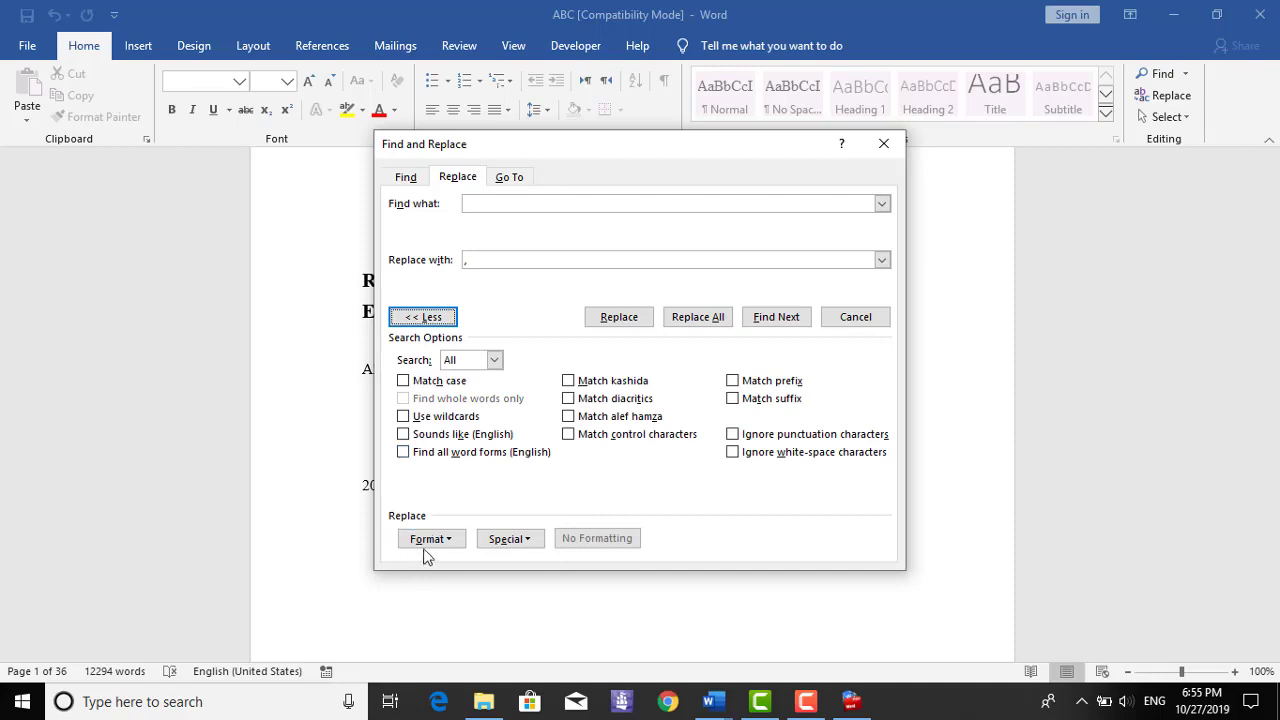
{"action": "left_click", "coordinate": [450, 545]}
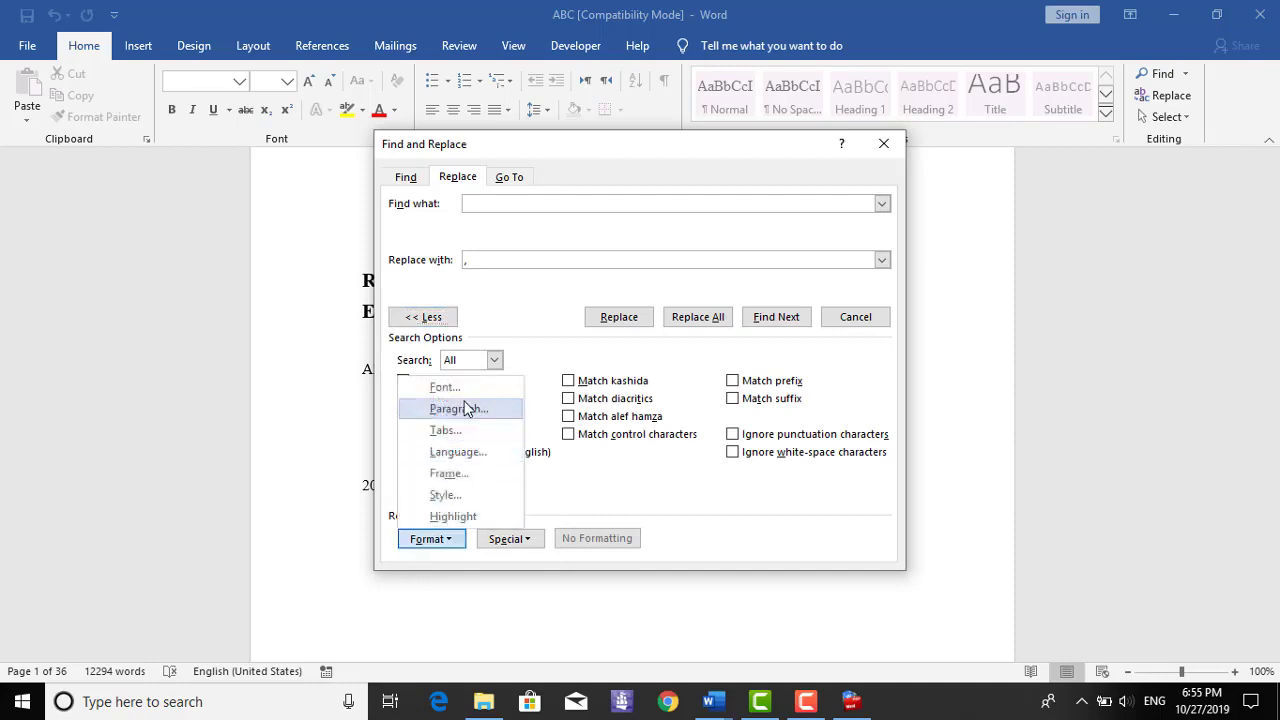
{"action": "left_click", "coordinate": [445, 387]}
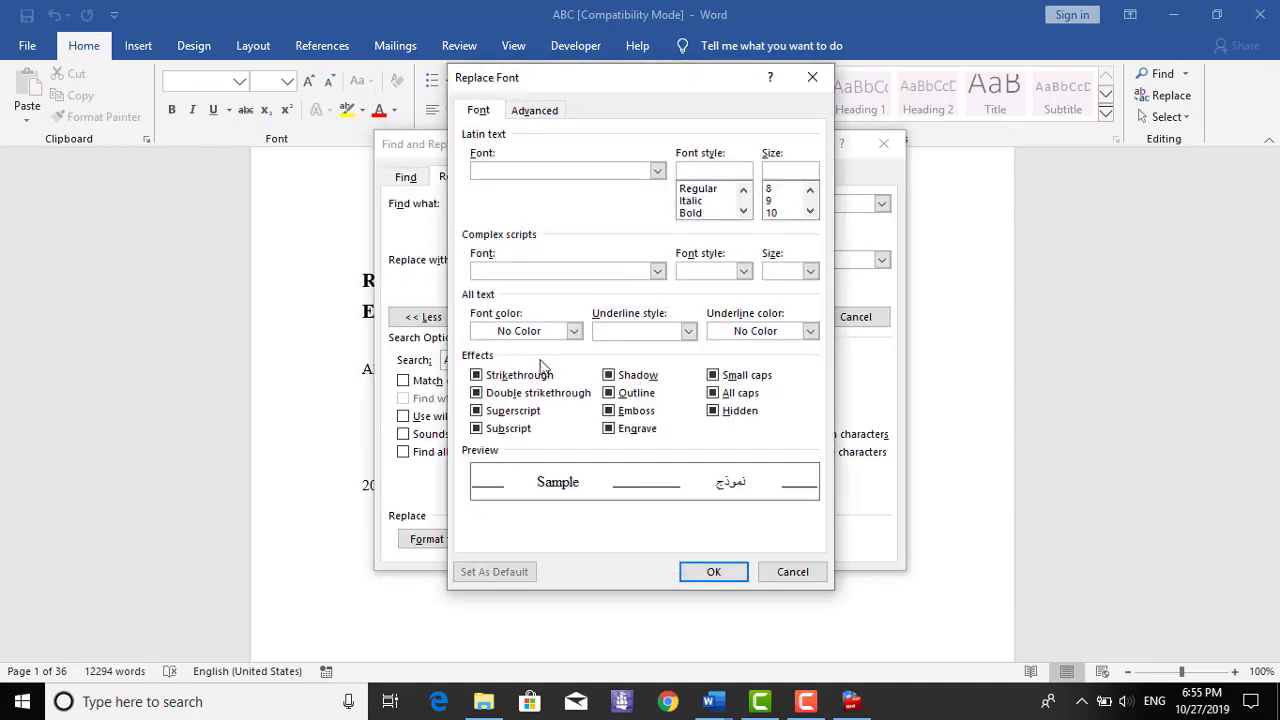
{"action": "left_click", "coordinate": [574, 332]}
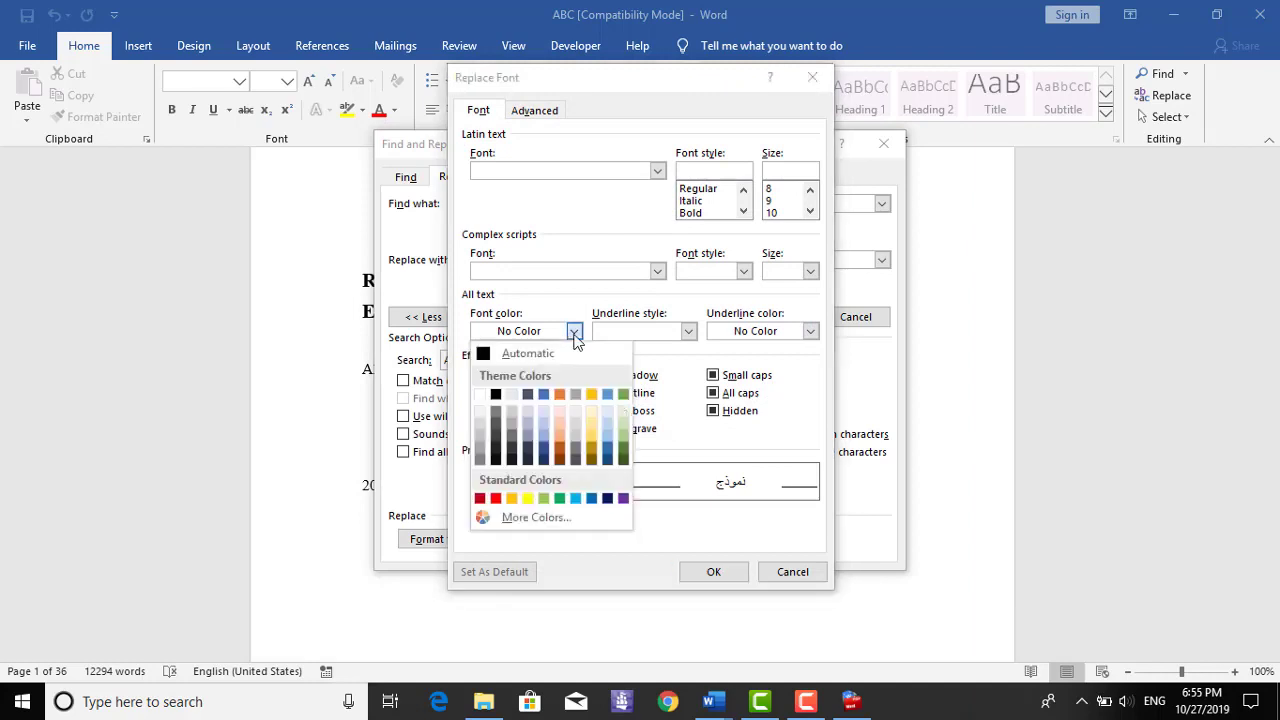
{"action": "left_click", "coordinate": [481, 394]}
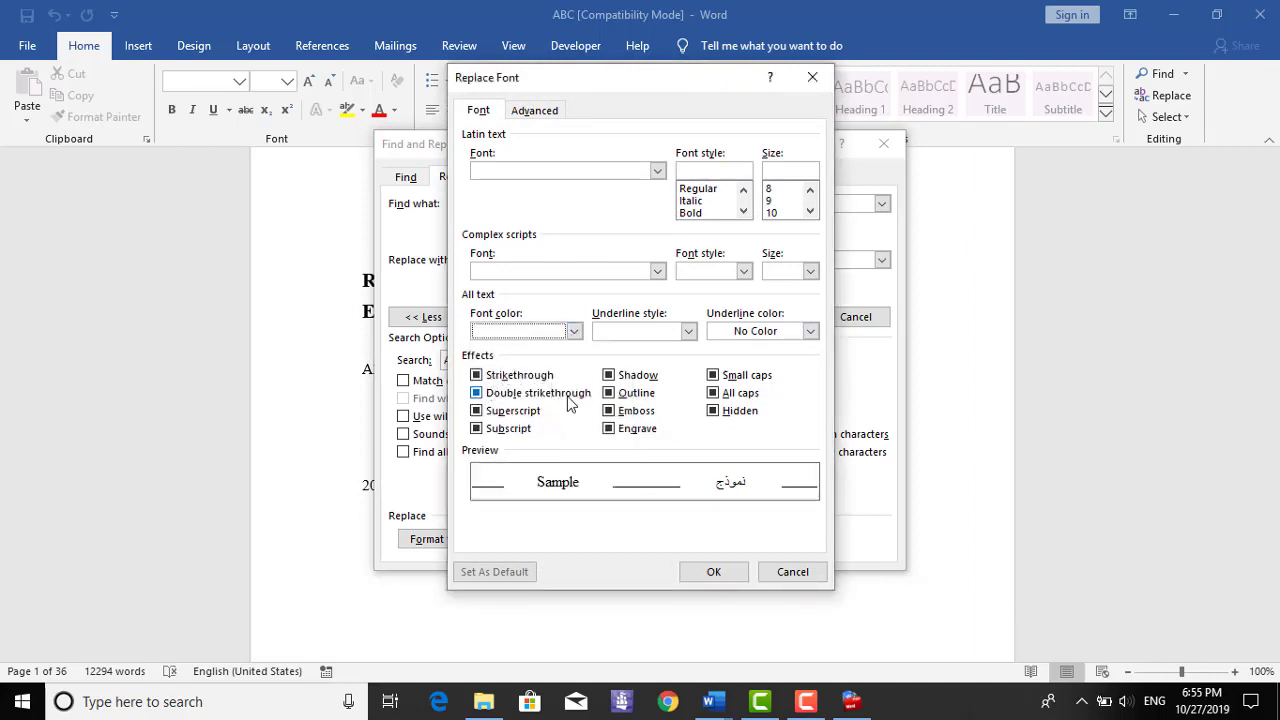
{"action": "left_click", "coordinate": [706, 572]}
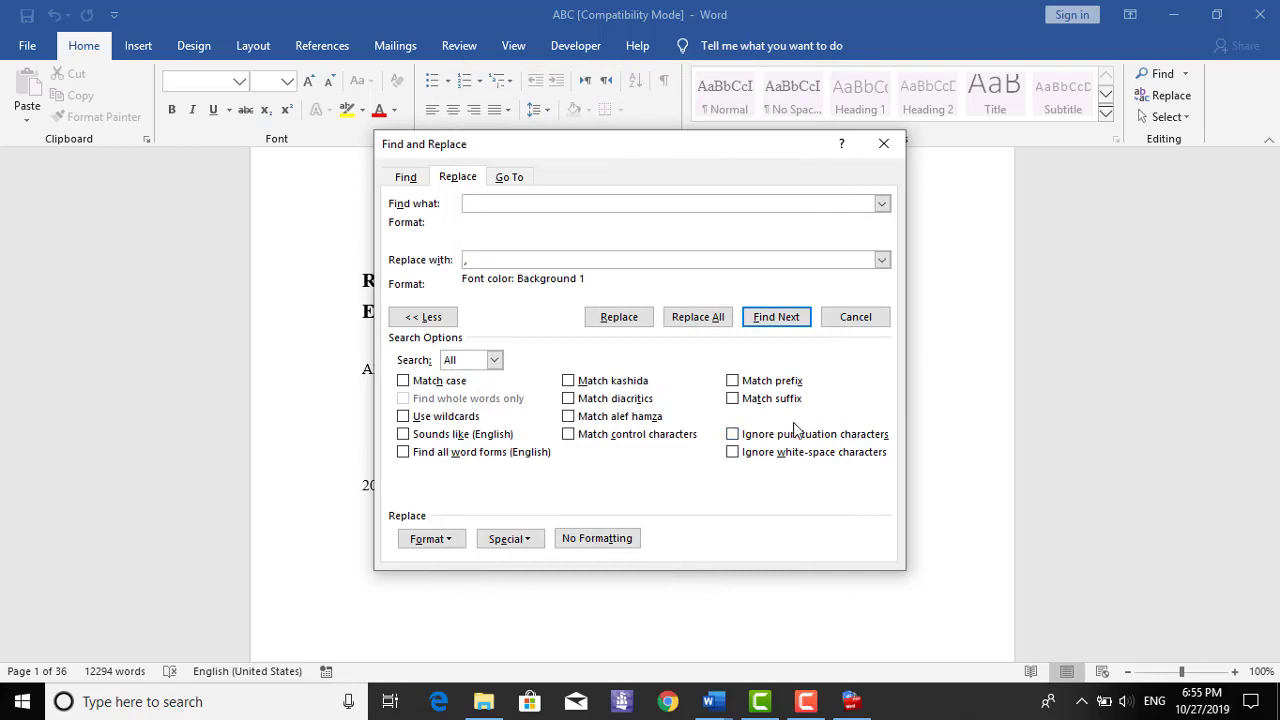
- Replace All, making 11,270 replacements, then close the dialog
{"action": "left_click", "coordinate": [697, 318]}
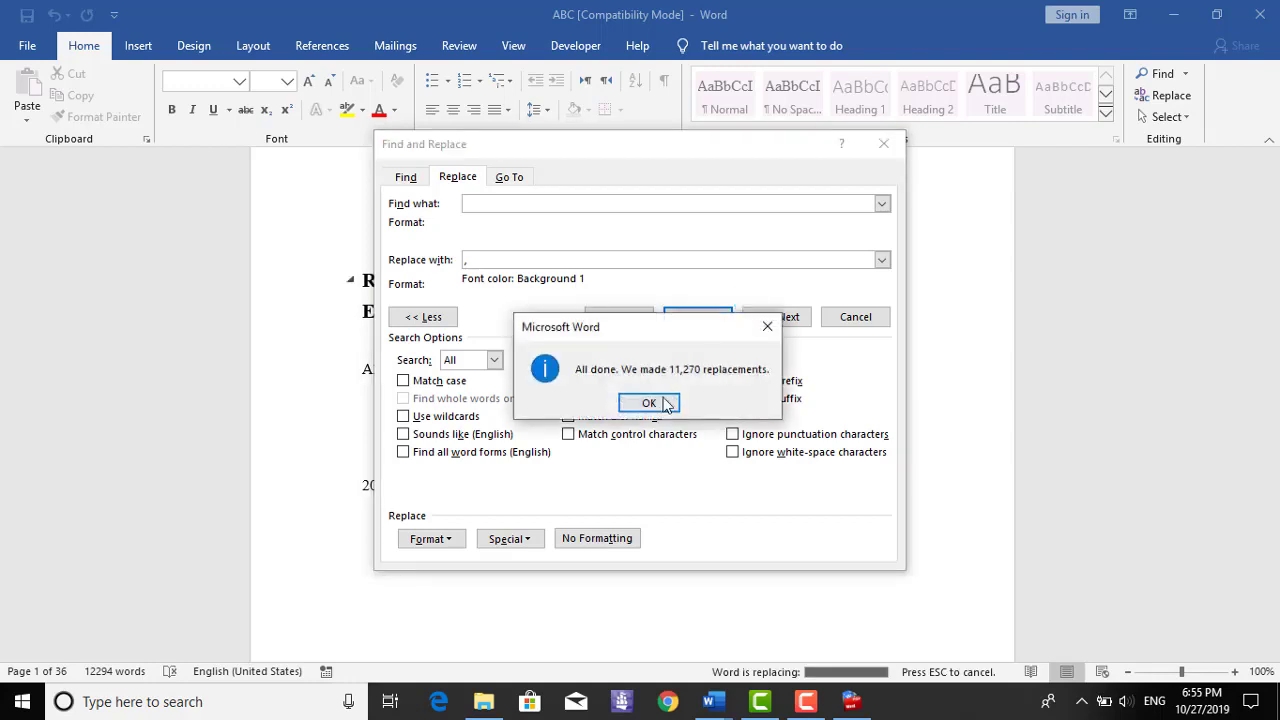
{"action": "left_click", "coordinate": [650, 404]}
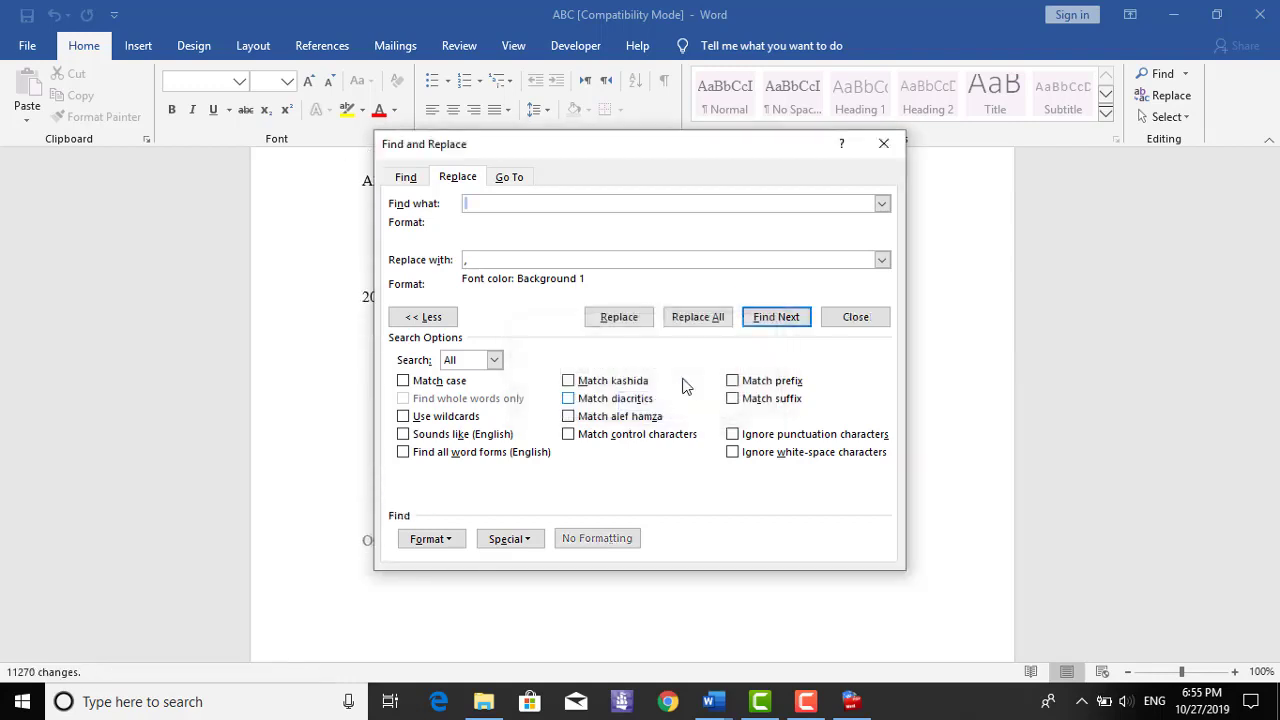
{"action": "left_click", "coordinate": [884, 144]}
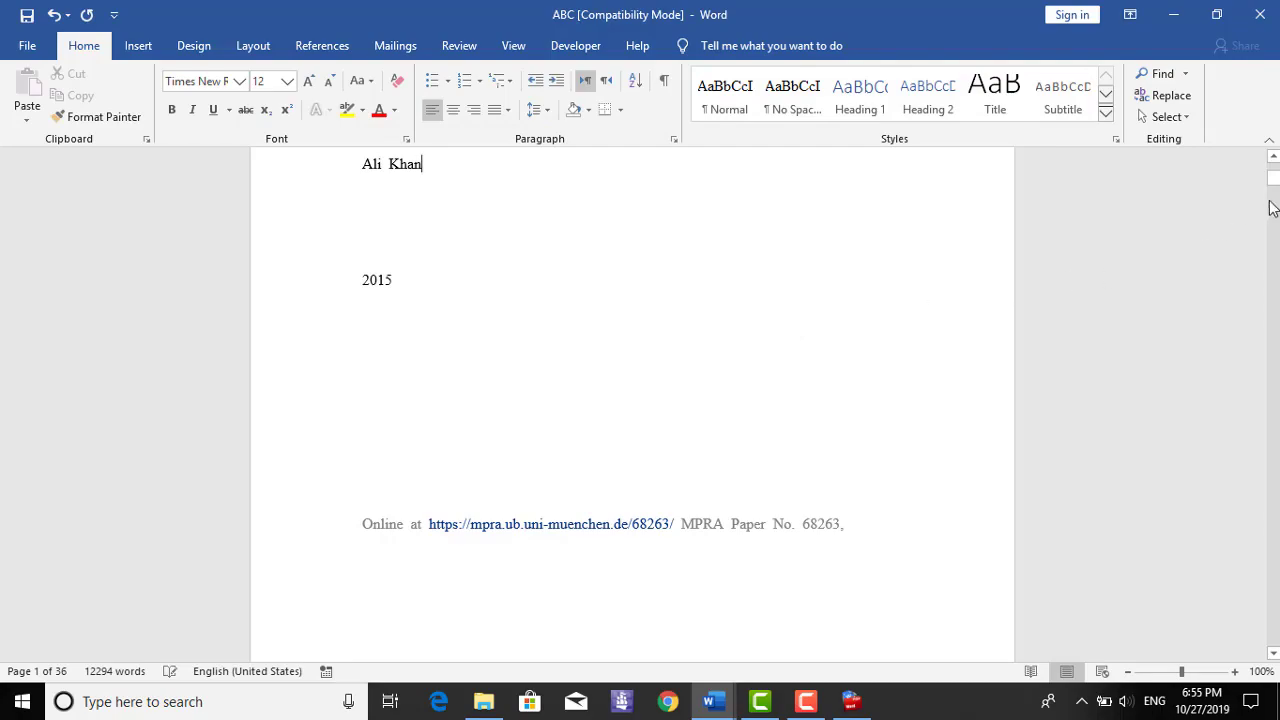
- Scroll down to the Abstract, then go to the File backstage
{"action": "left_click_drag", "start_coordinate": [1273, 178], "coordinate": [1273, 204]}
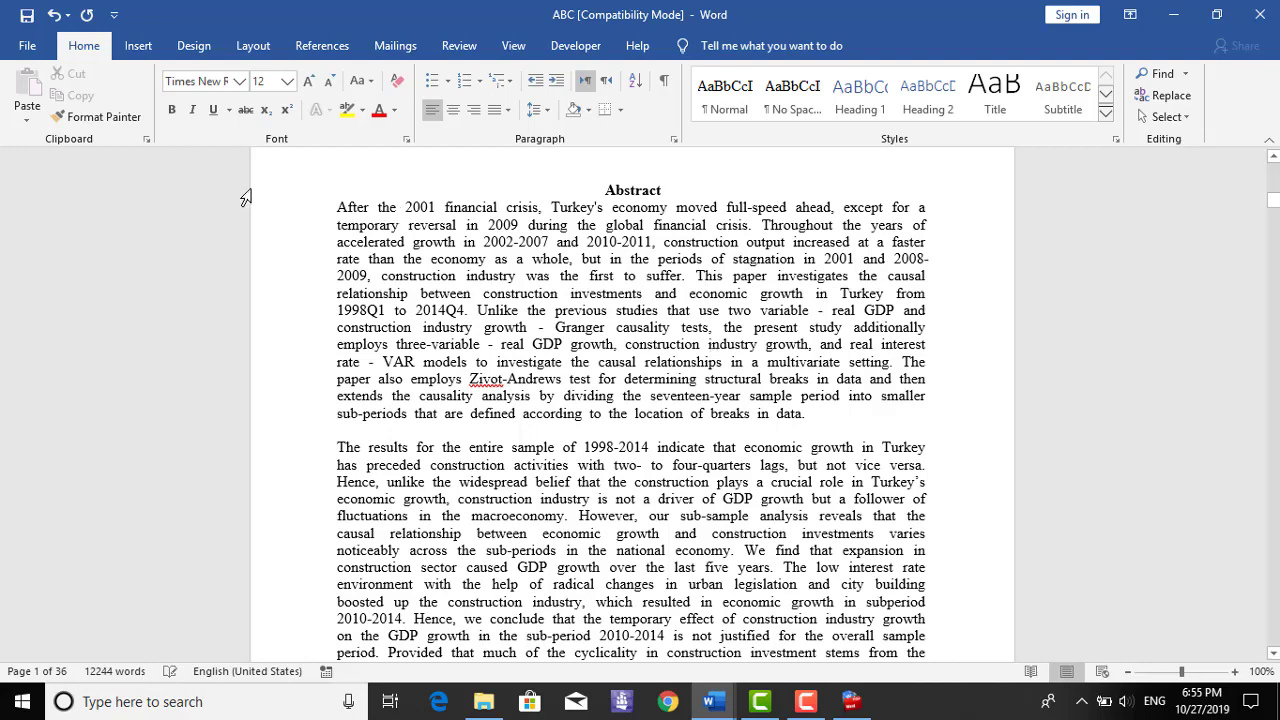
{"action": "left_click", "coordinate": [28, 46]}
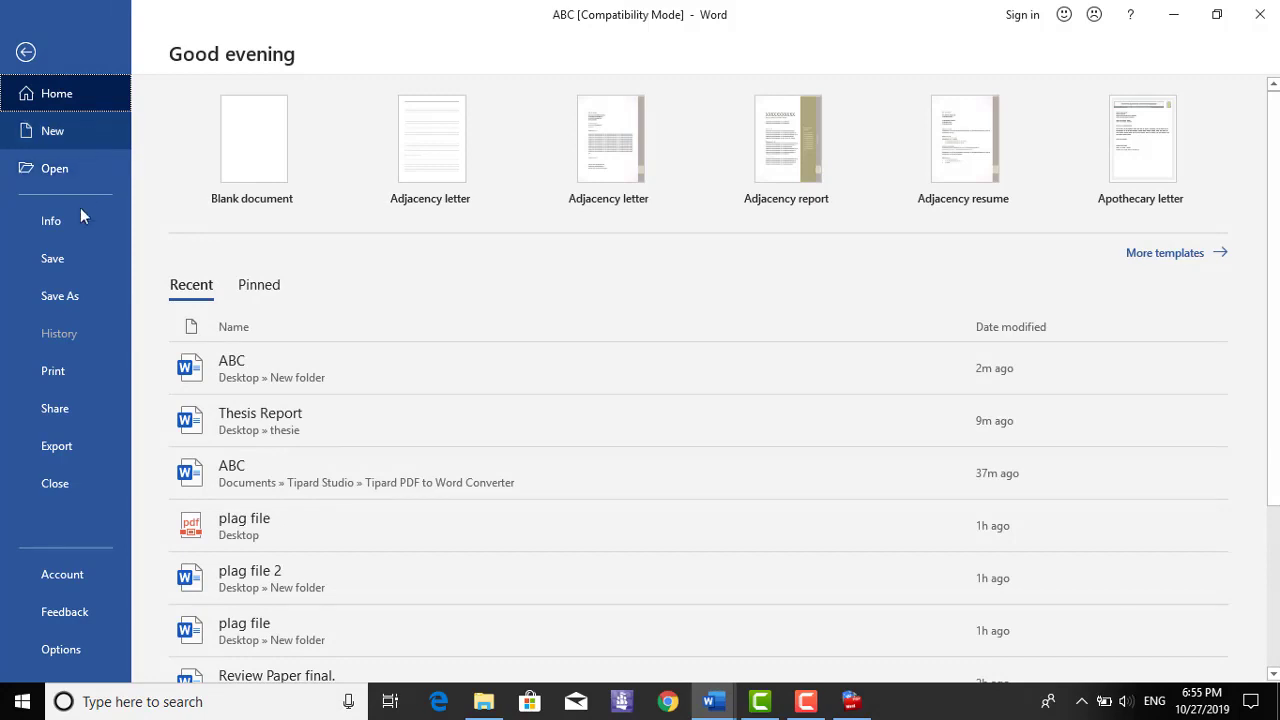
- Save the paper as a PDF in New folder, with the file name edited to 'abd'
{"action": "left_click", "coordinate": [83, 290]}
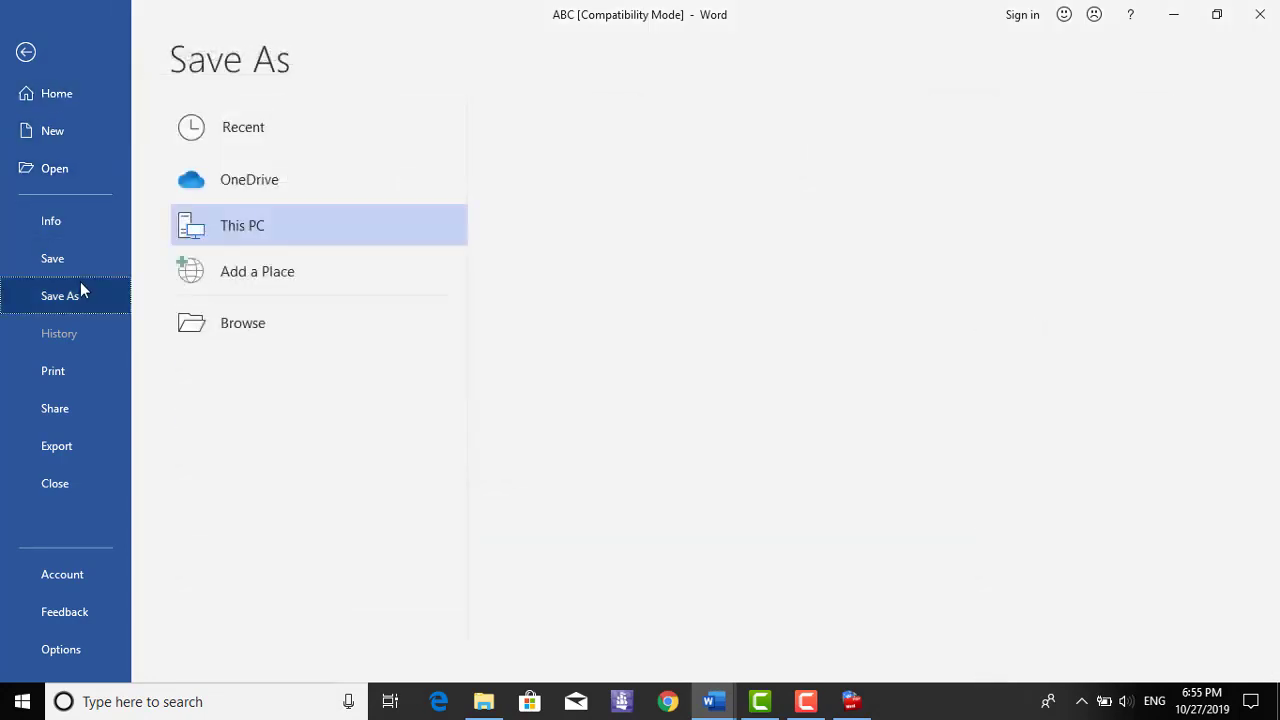
{"action": "left_click", "coordinate": [245, 322]}
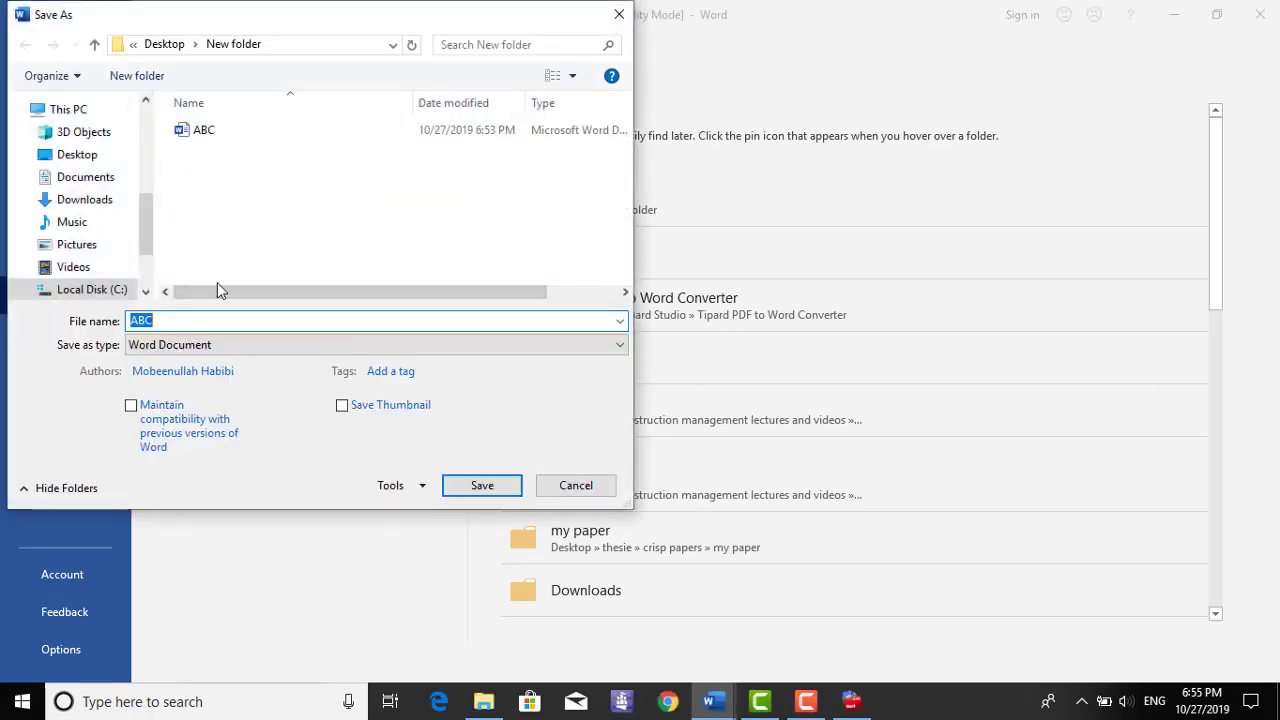
{"action": "left_click", "coordinate": [215, 344]}
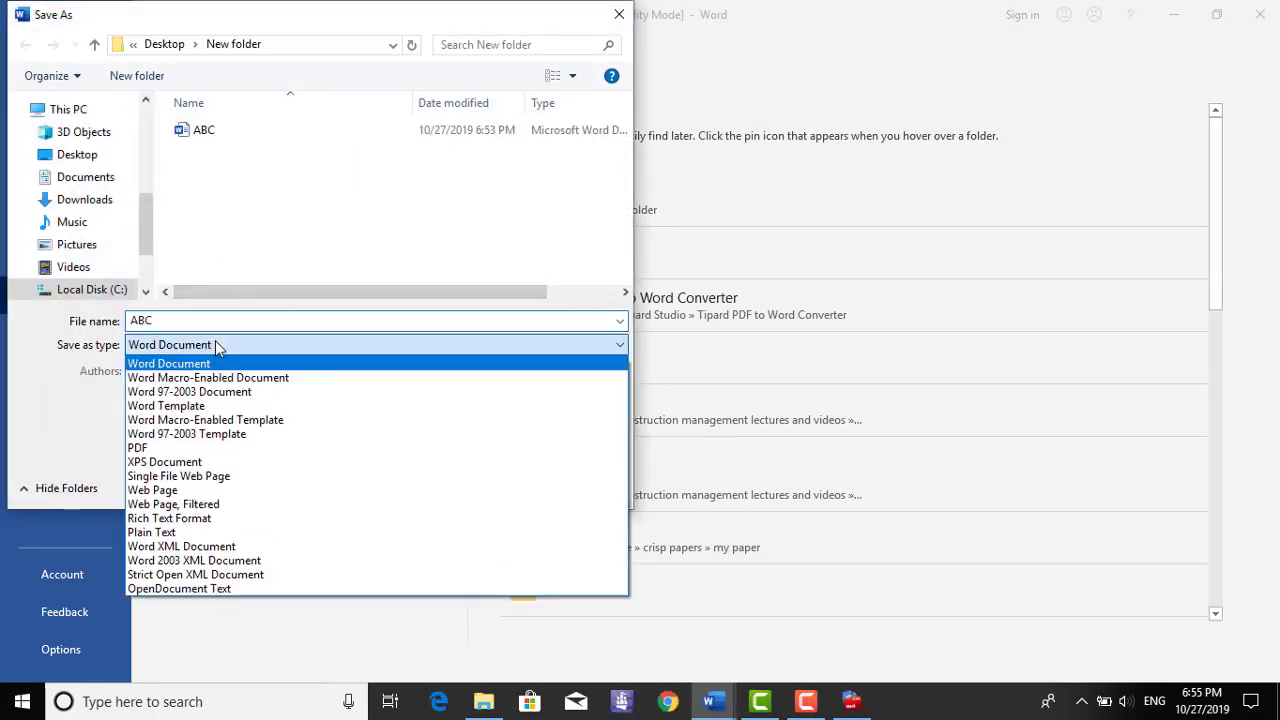
{"action": "left_click", "coordinate": [256, 448]}
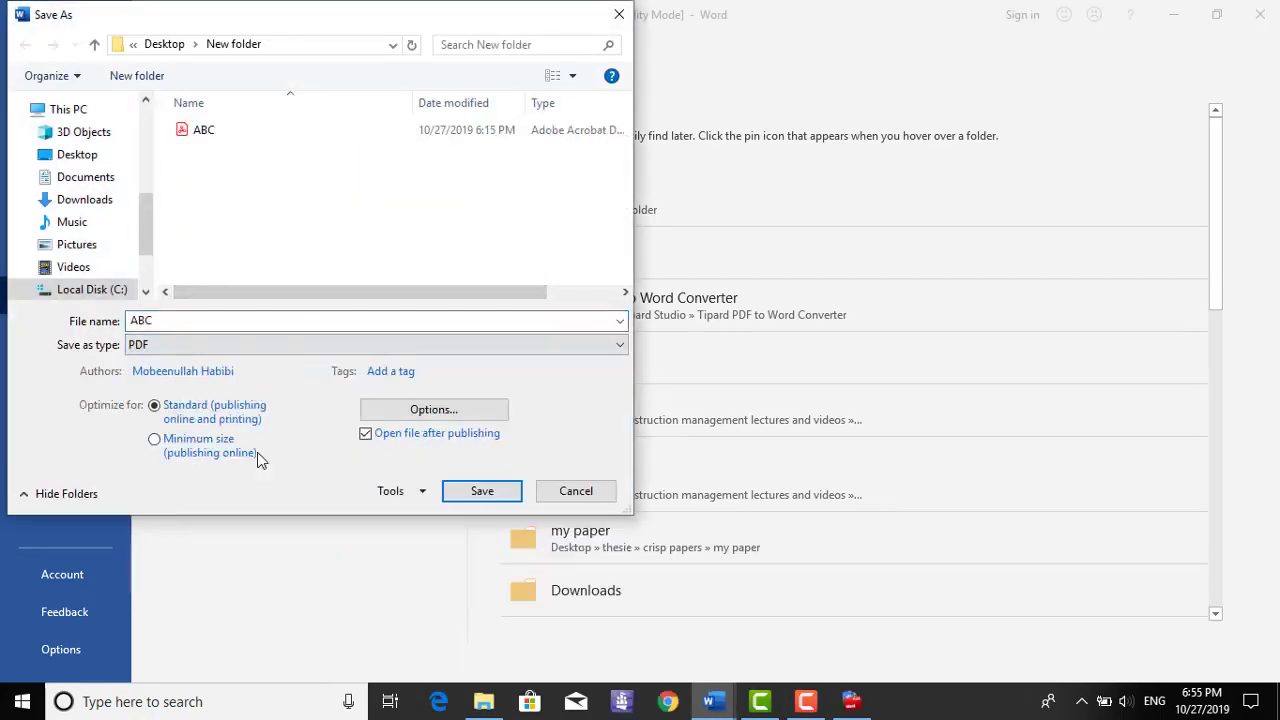
{"action": "double_click", "coordinate": [205, 321]}
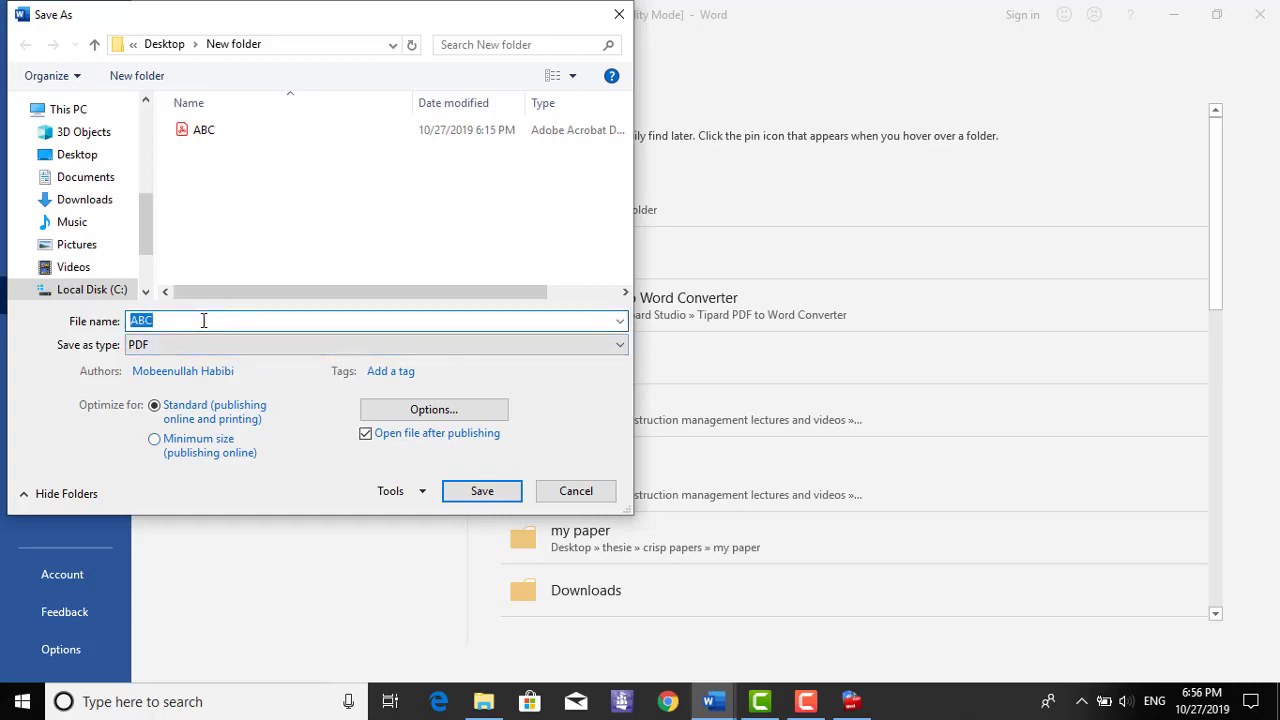
{"action": "type", "text": "abd"}
{"action": "left_click", "coordinate": [466, 487]}
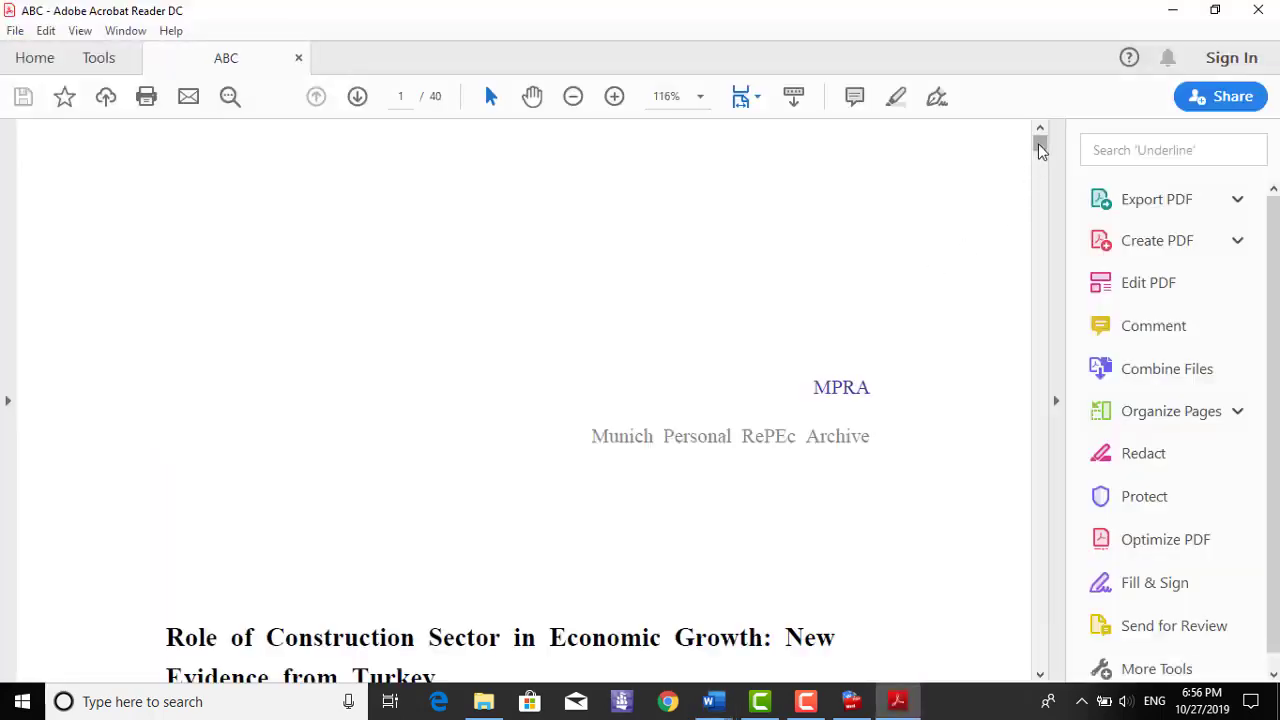
- Scroll the exported PDF's title page in Acrobat Reader, then close the reader
{"action": "mouse_move", "coordinate": [1040, 143]}
{"action": "left_mouse_down"}
{"action": "mouse_move", "coordinate": [1040, 168]}
{"action": "mouse_move", "coordinate": [1040, 150]}
{"action": "left_mouse_up"}
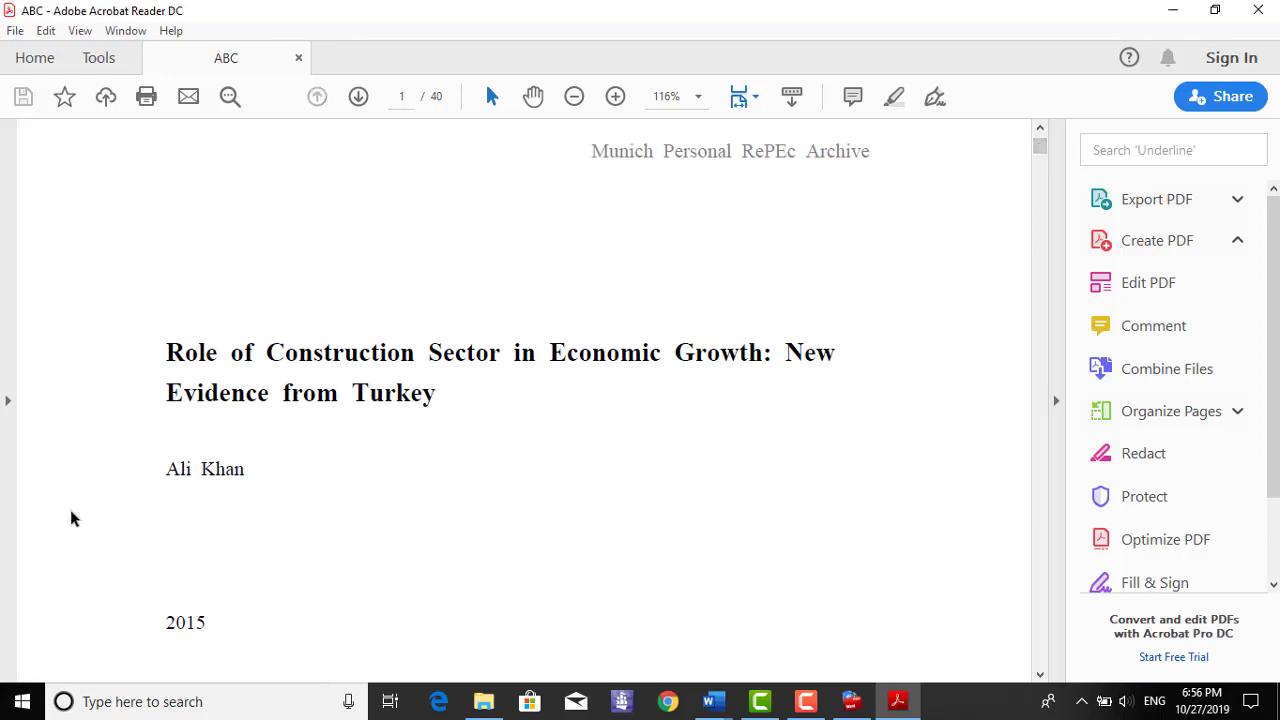
{"action": "left_click", "coordinate": [1258, 10]}
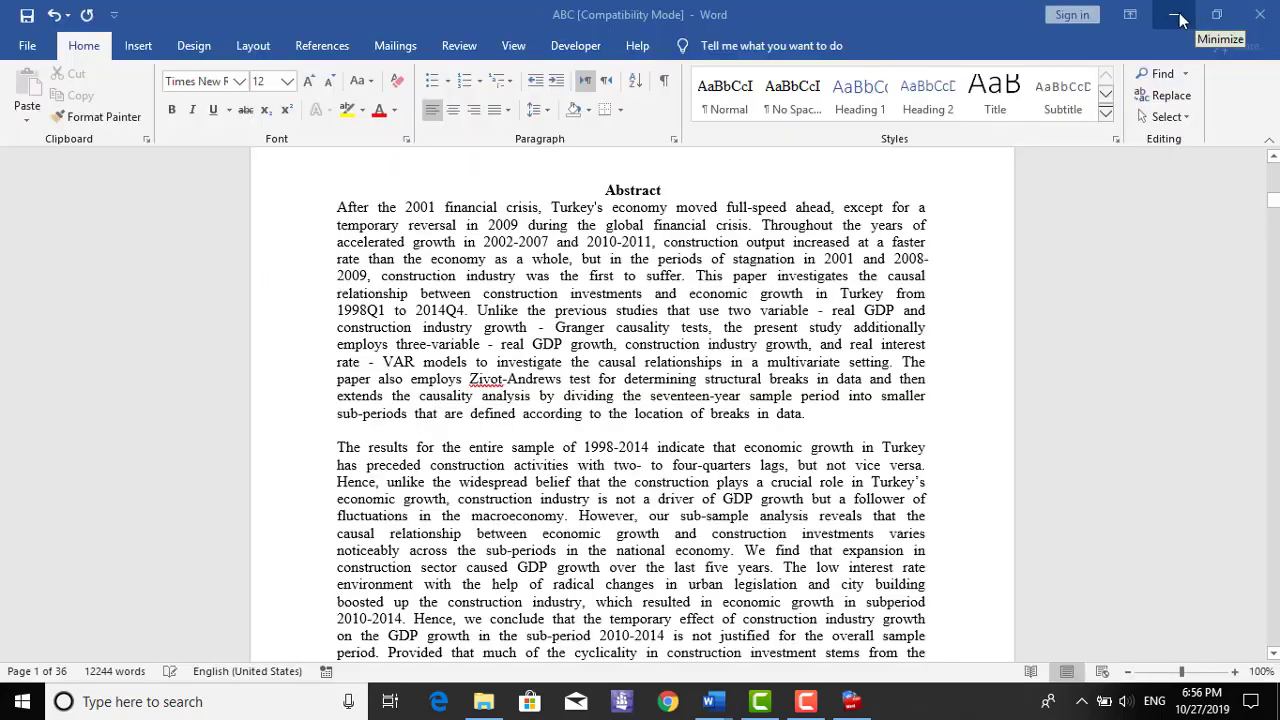